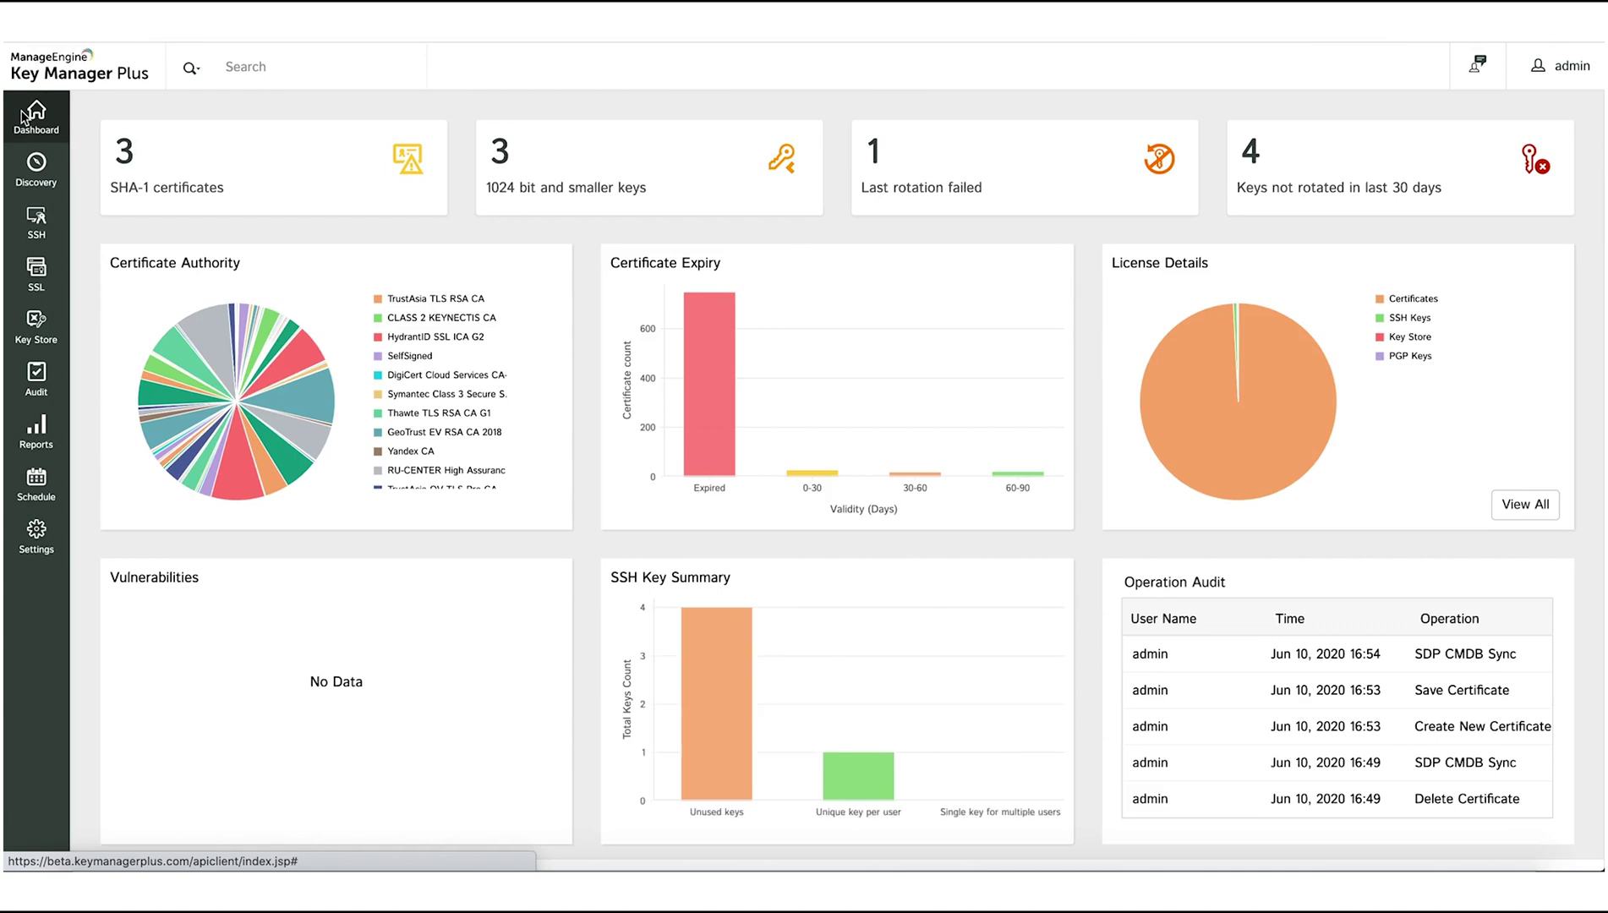
Start an SSL certificate with Common Name prod-data1 and SAN prod-data1,prod-data2.
left_click(36, 274)
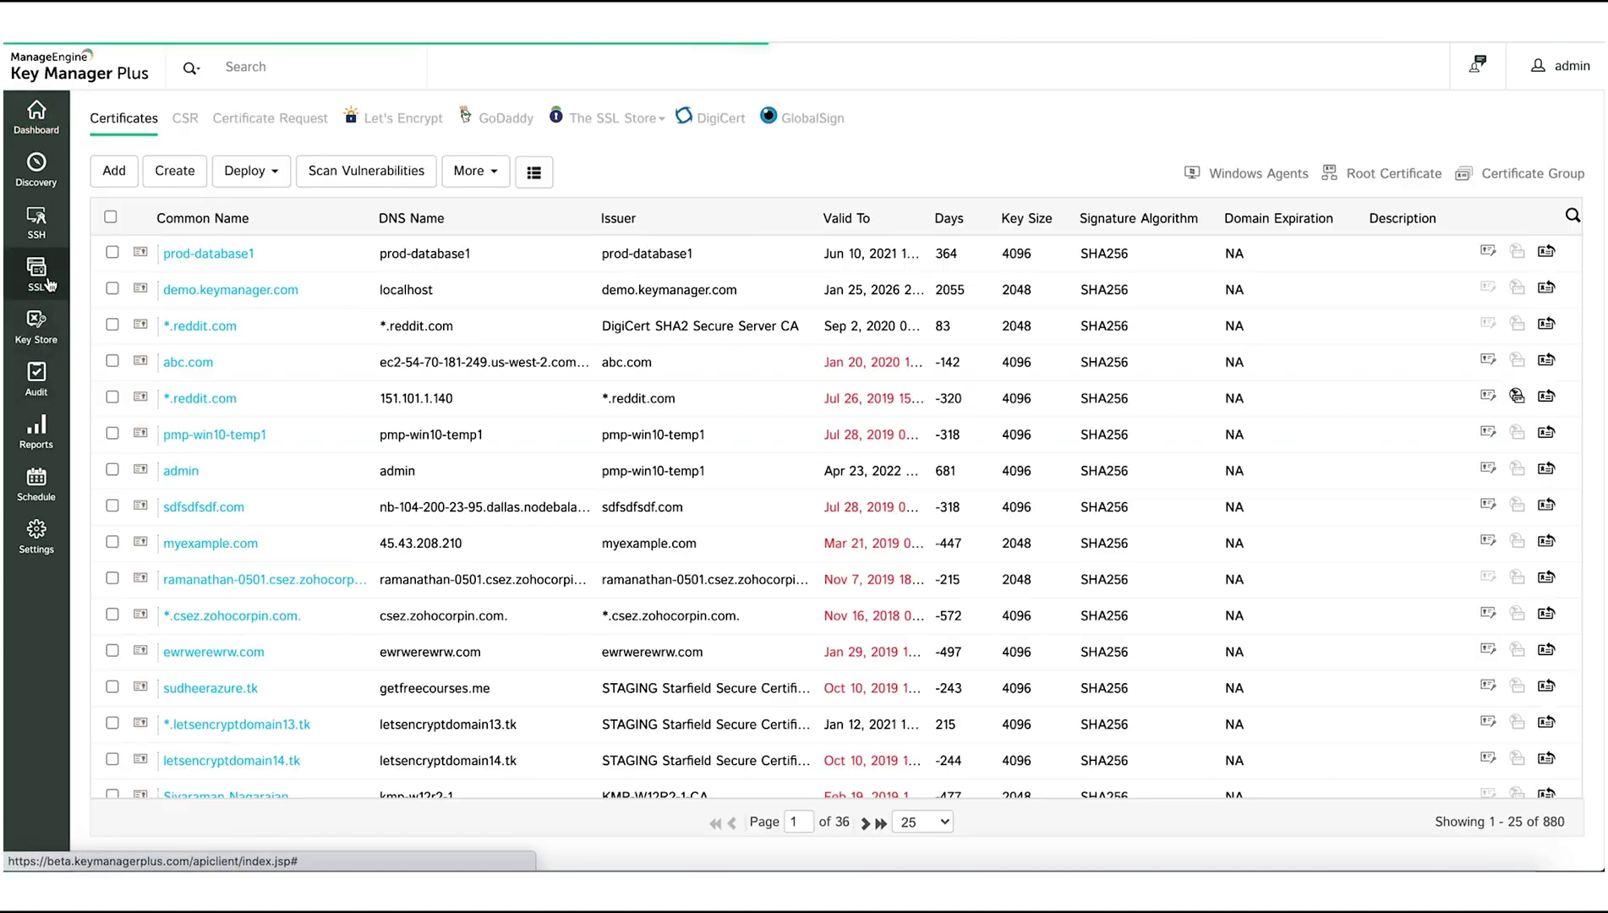
left_click(175, 170)
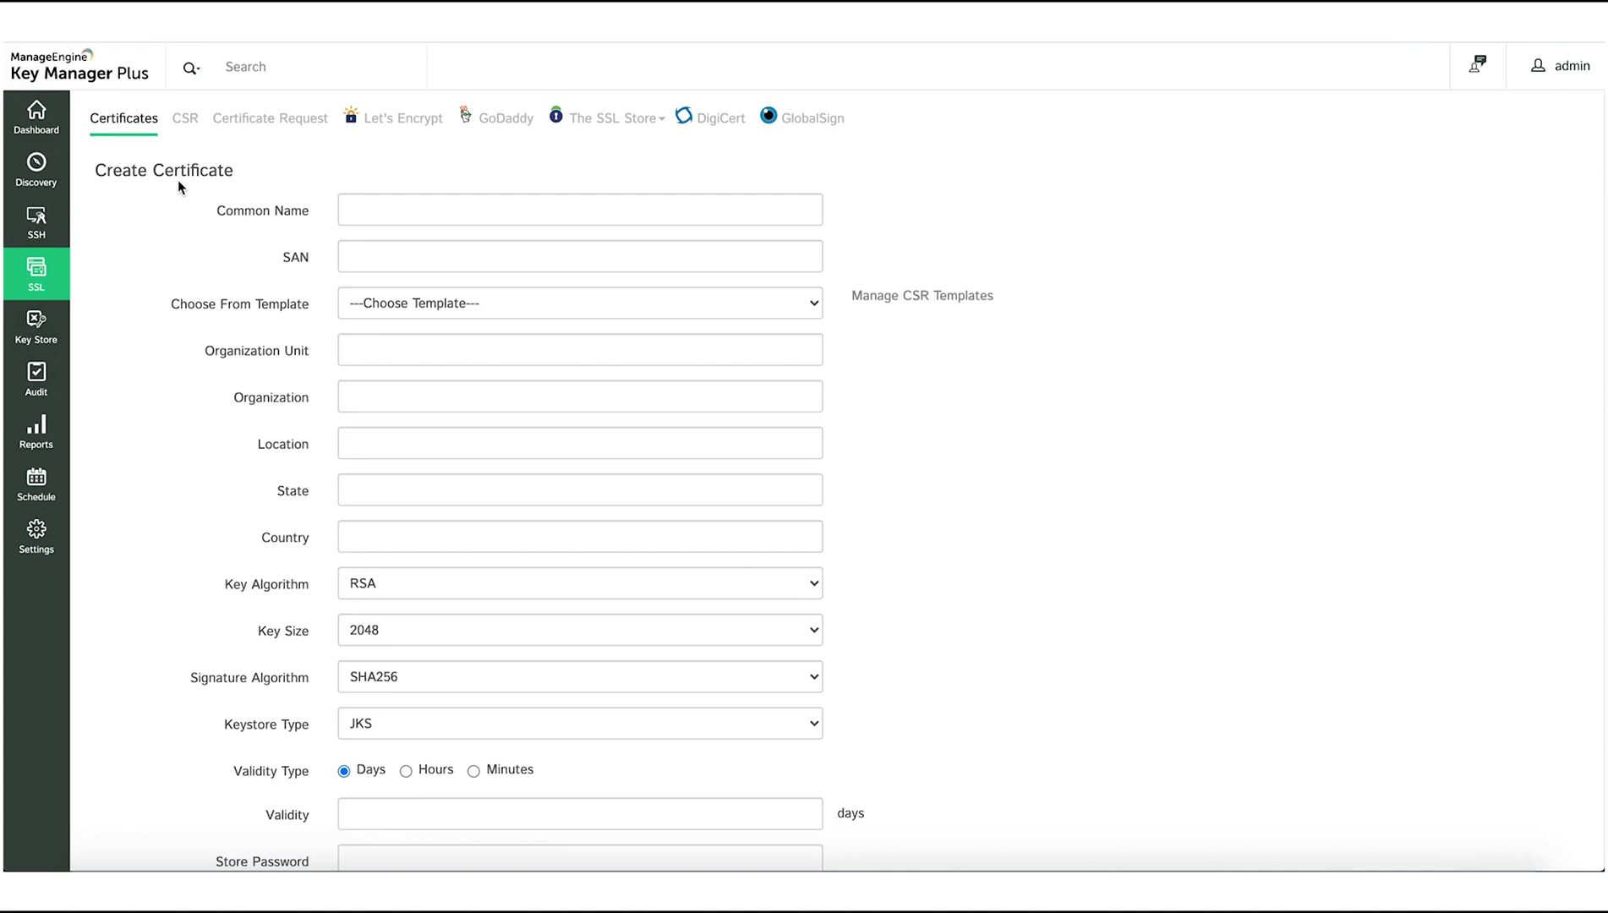
left_click(371, 218)
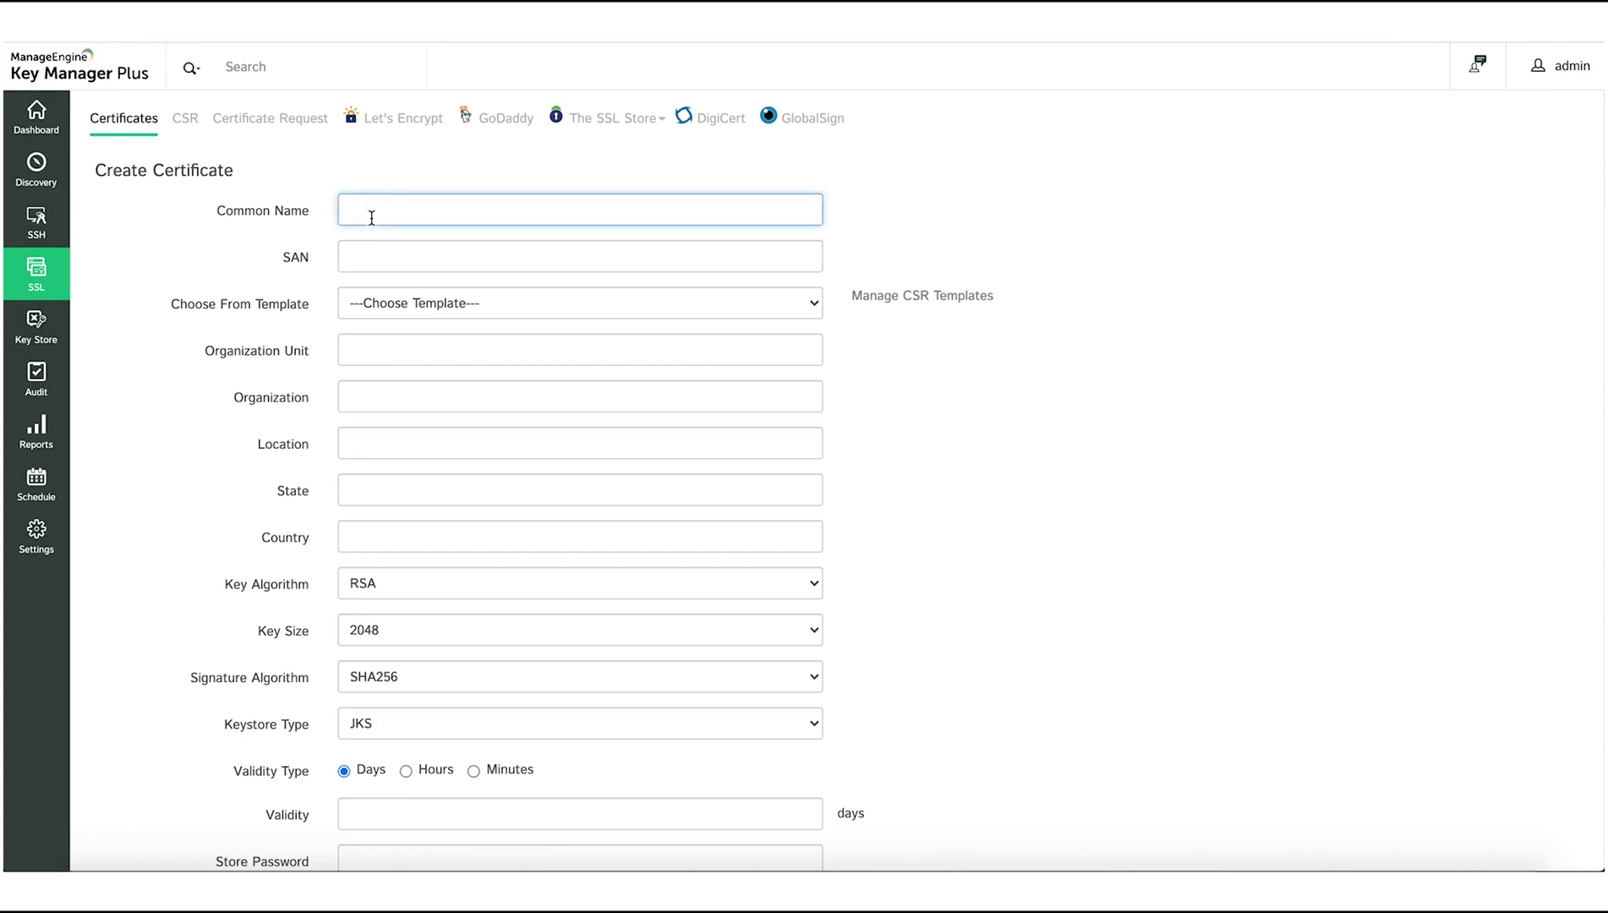
type("prod-da")
type("ta1")
left_click(373, 252)
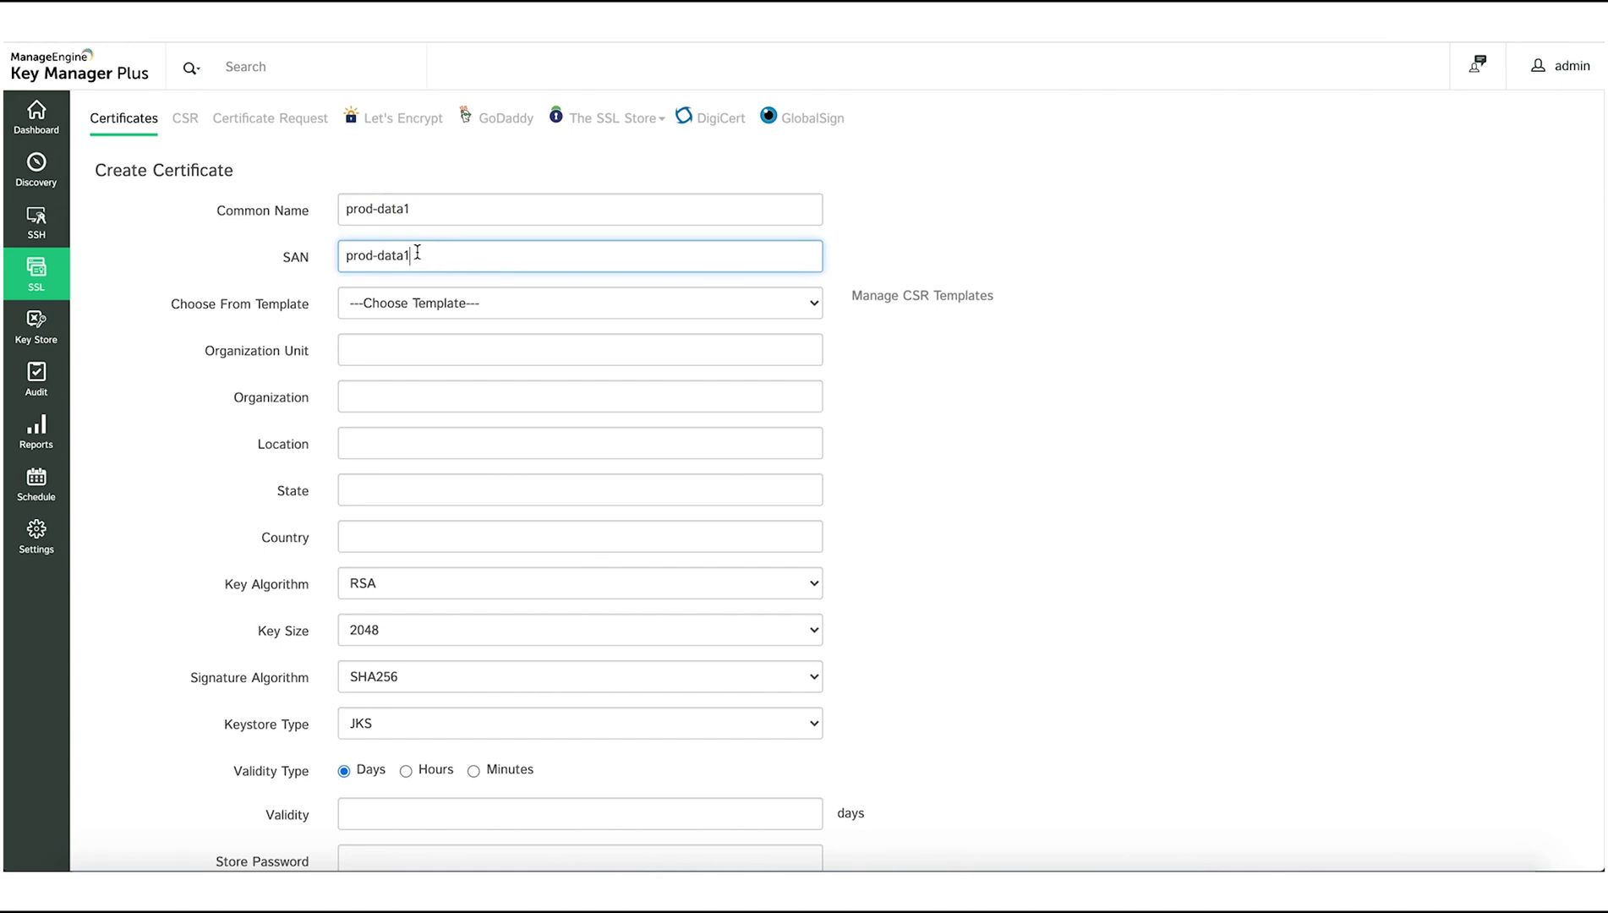
type(",p")
type("rod-da")
type("ta2")
left_click(403, 344)
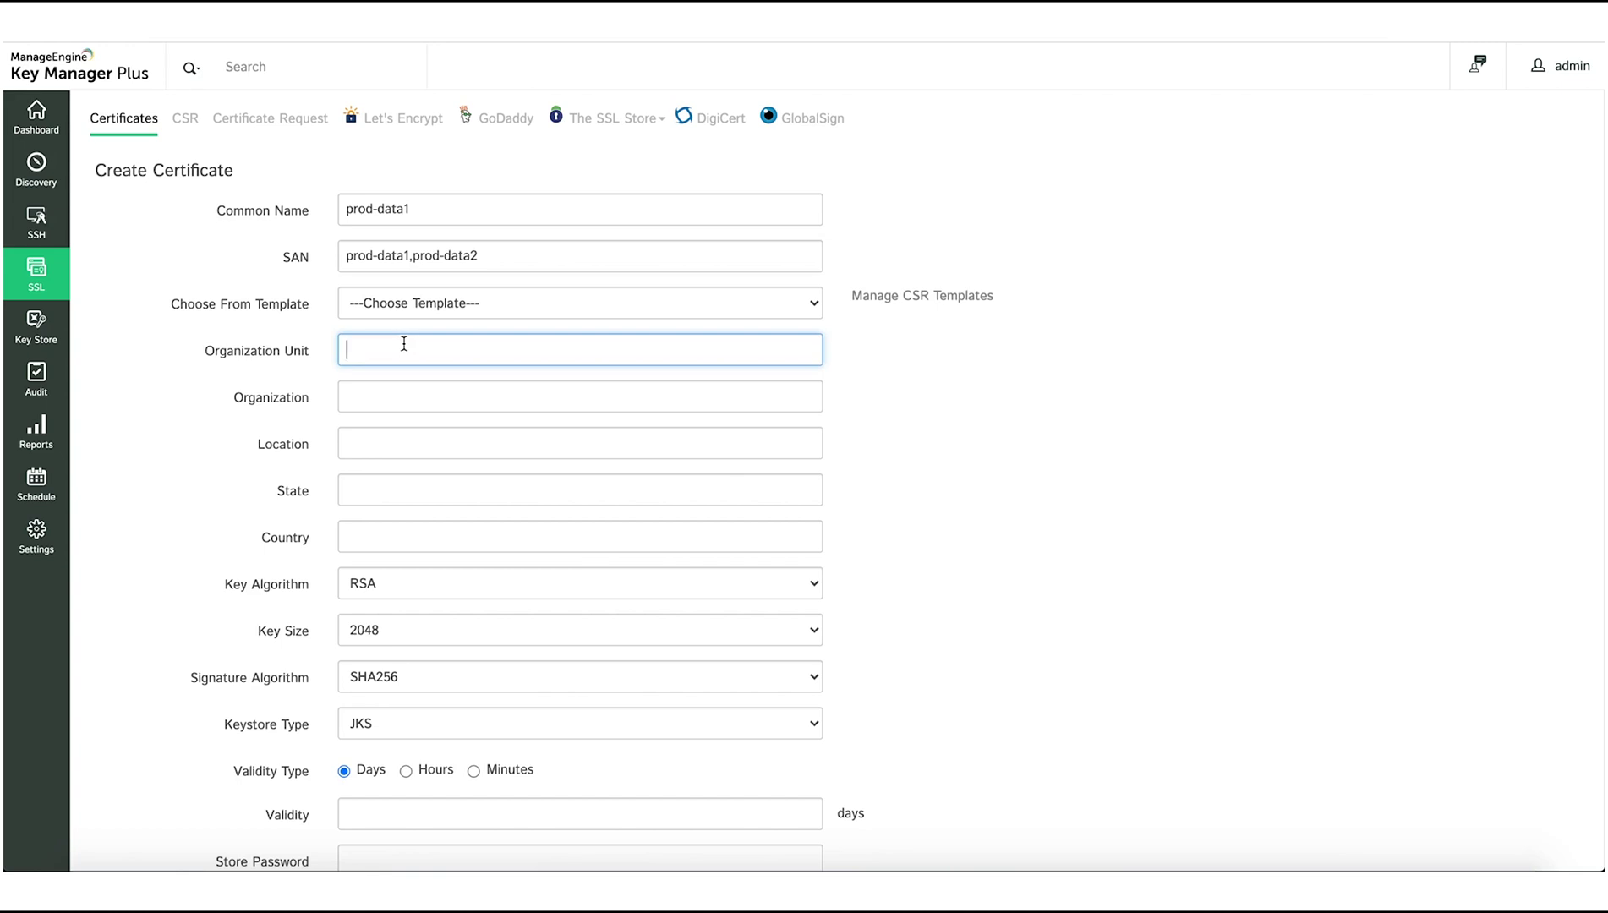
Apply the ZOHO template, keep 4096 key size and 365-day validity, and begin the store password.
left_click(414, 305)
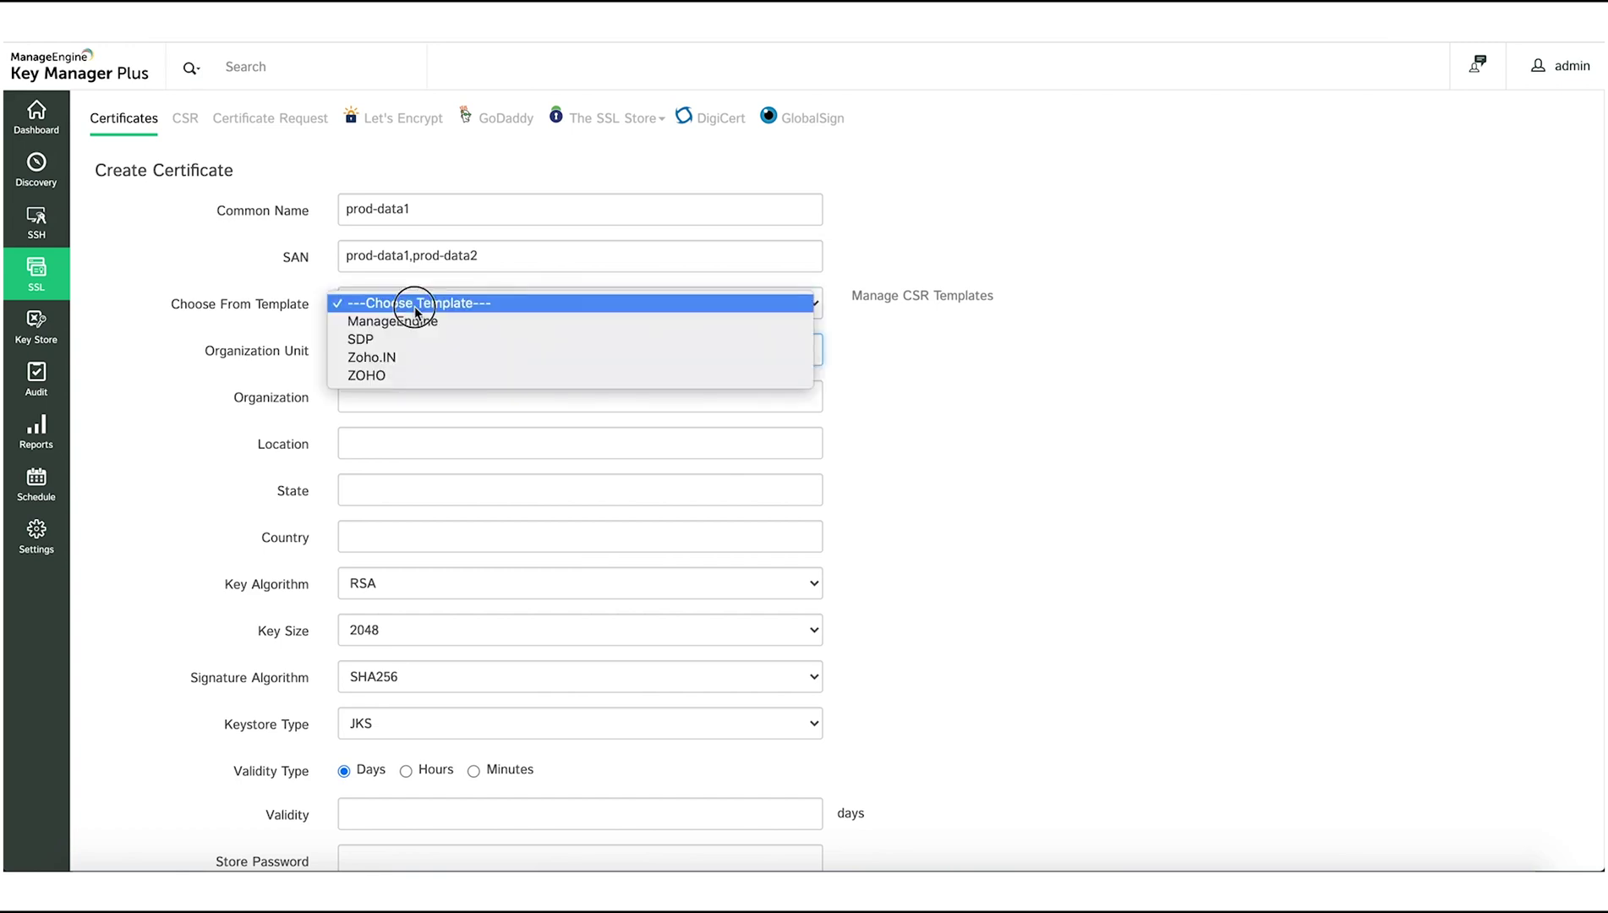
left_click(396, 377)
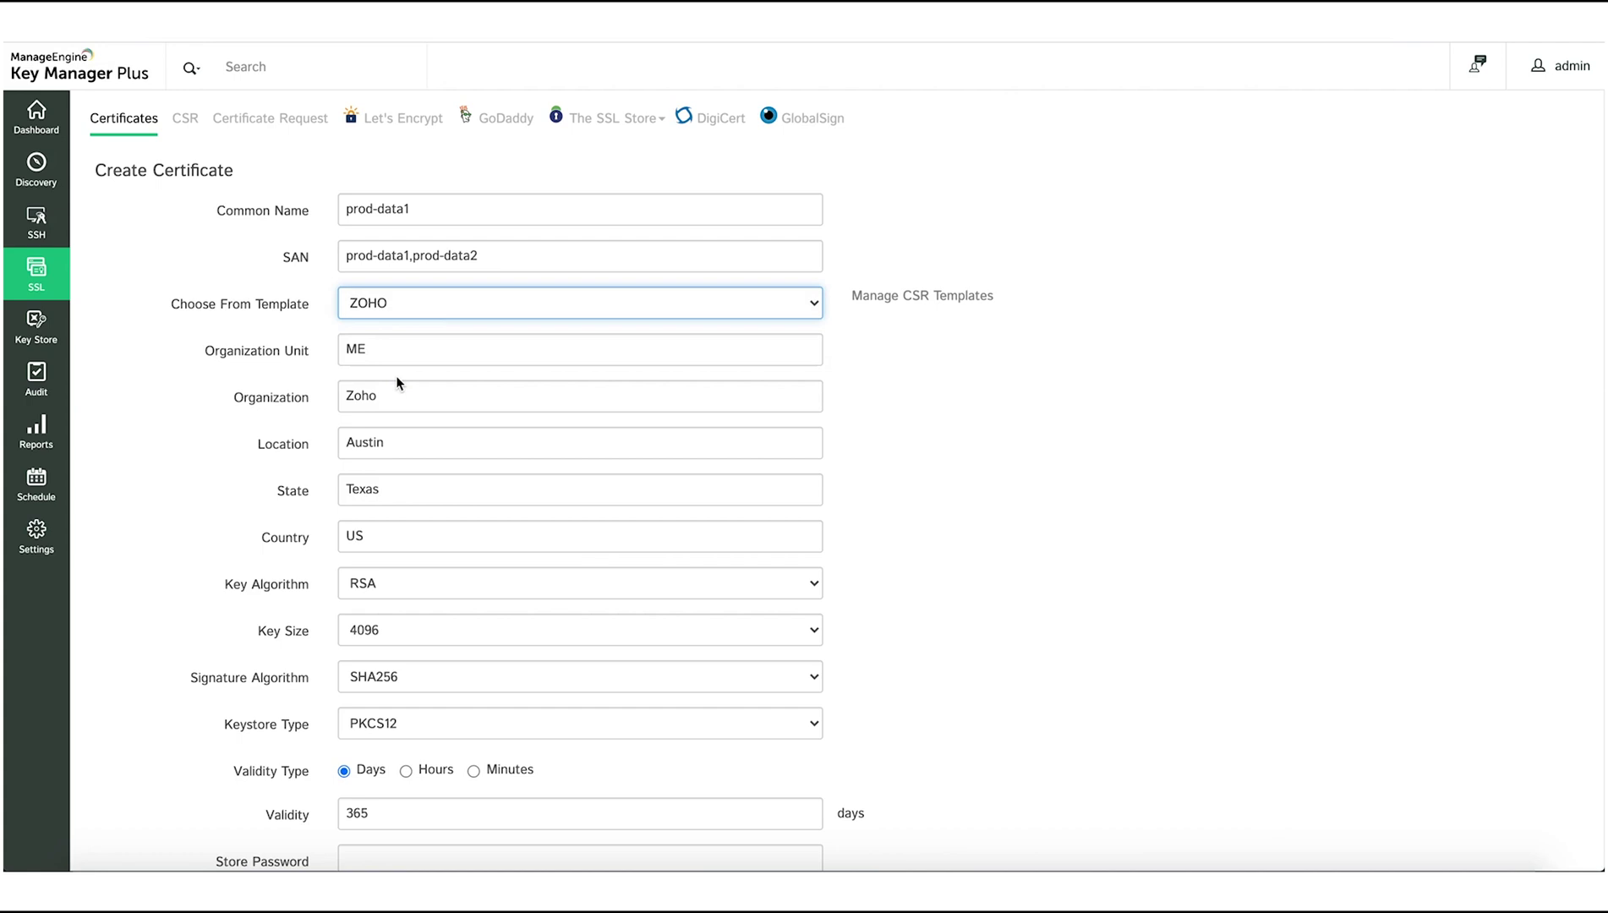
left_click(393, 630)
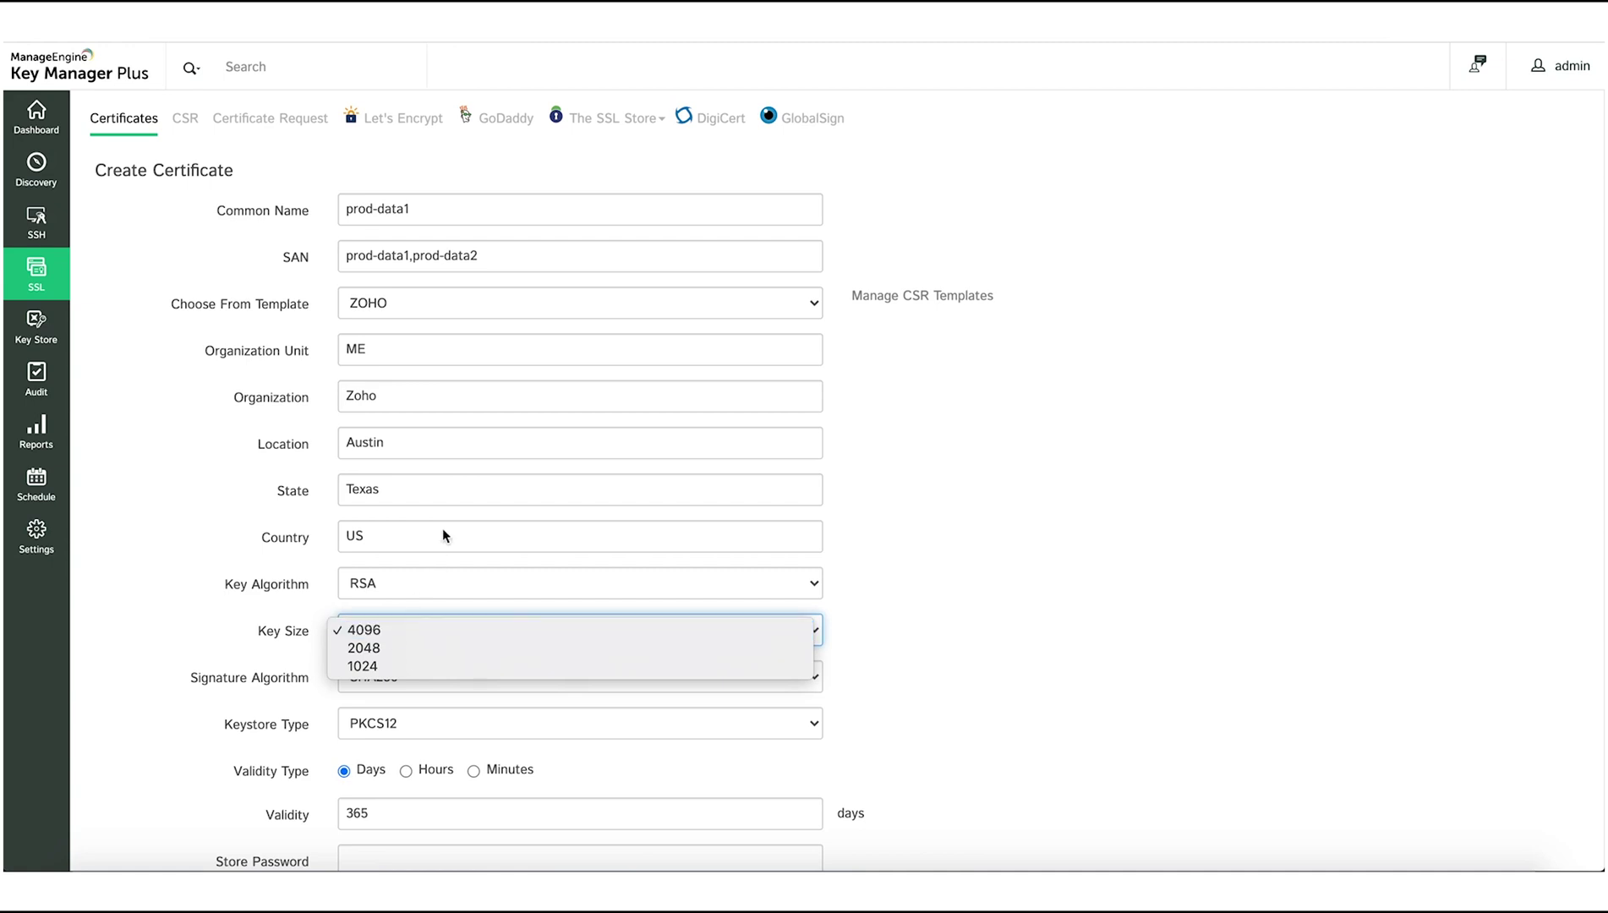
left_click(448, 304)
left_click(448, 300)
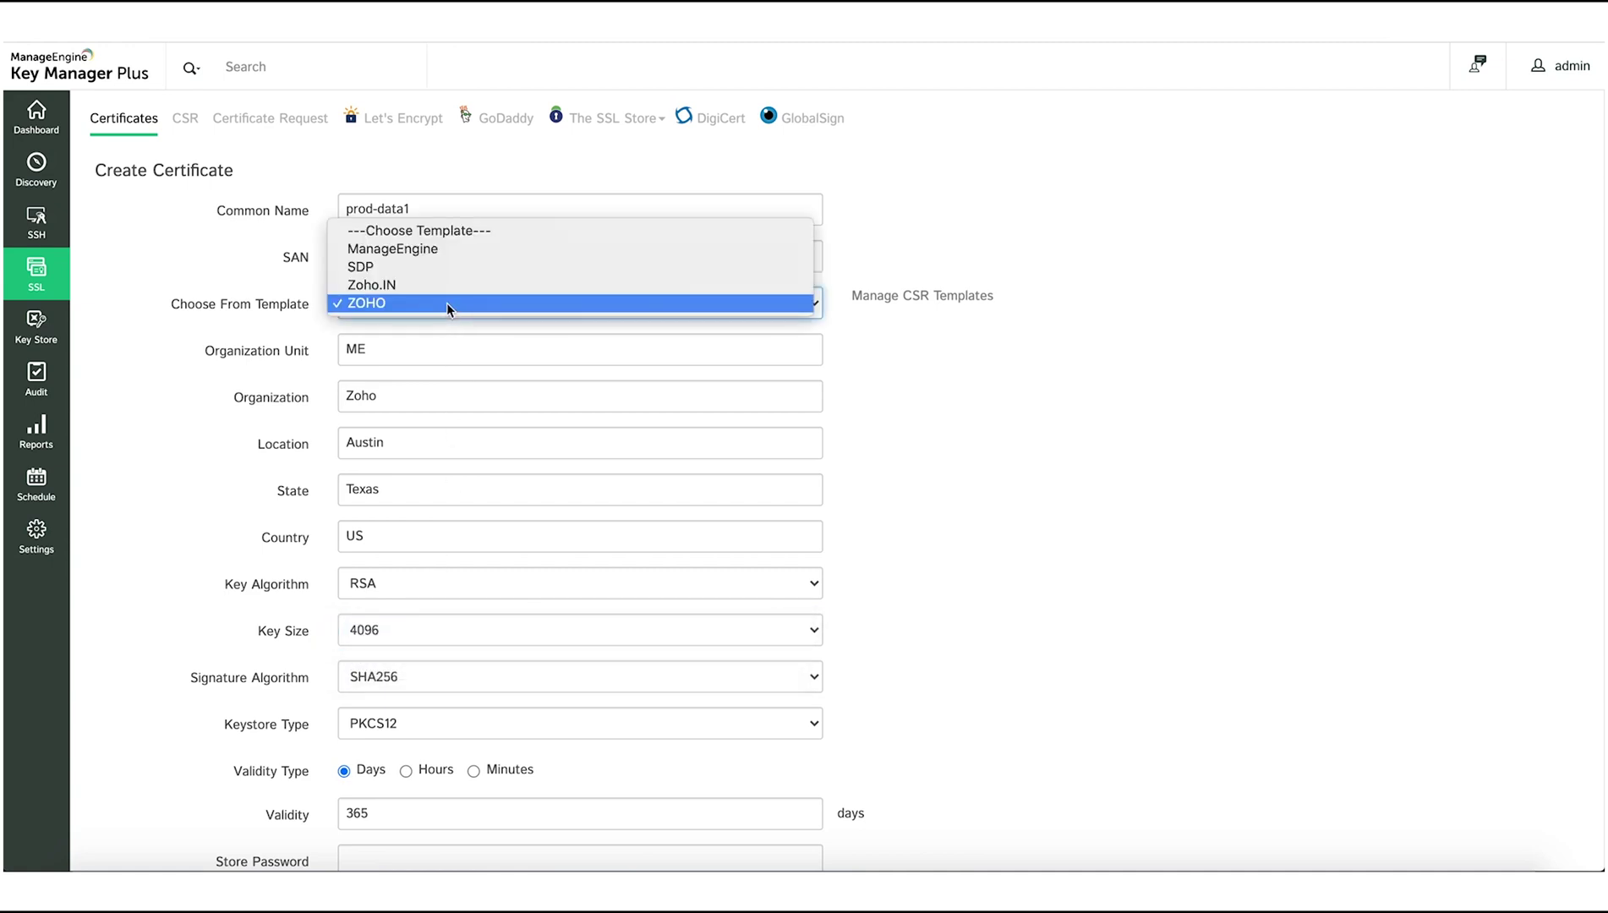
left_click(446, 304)
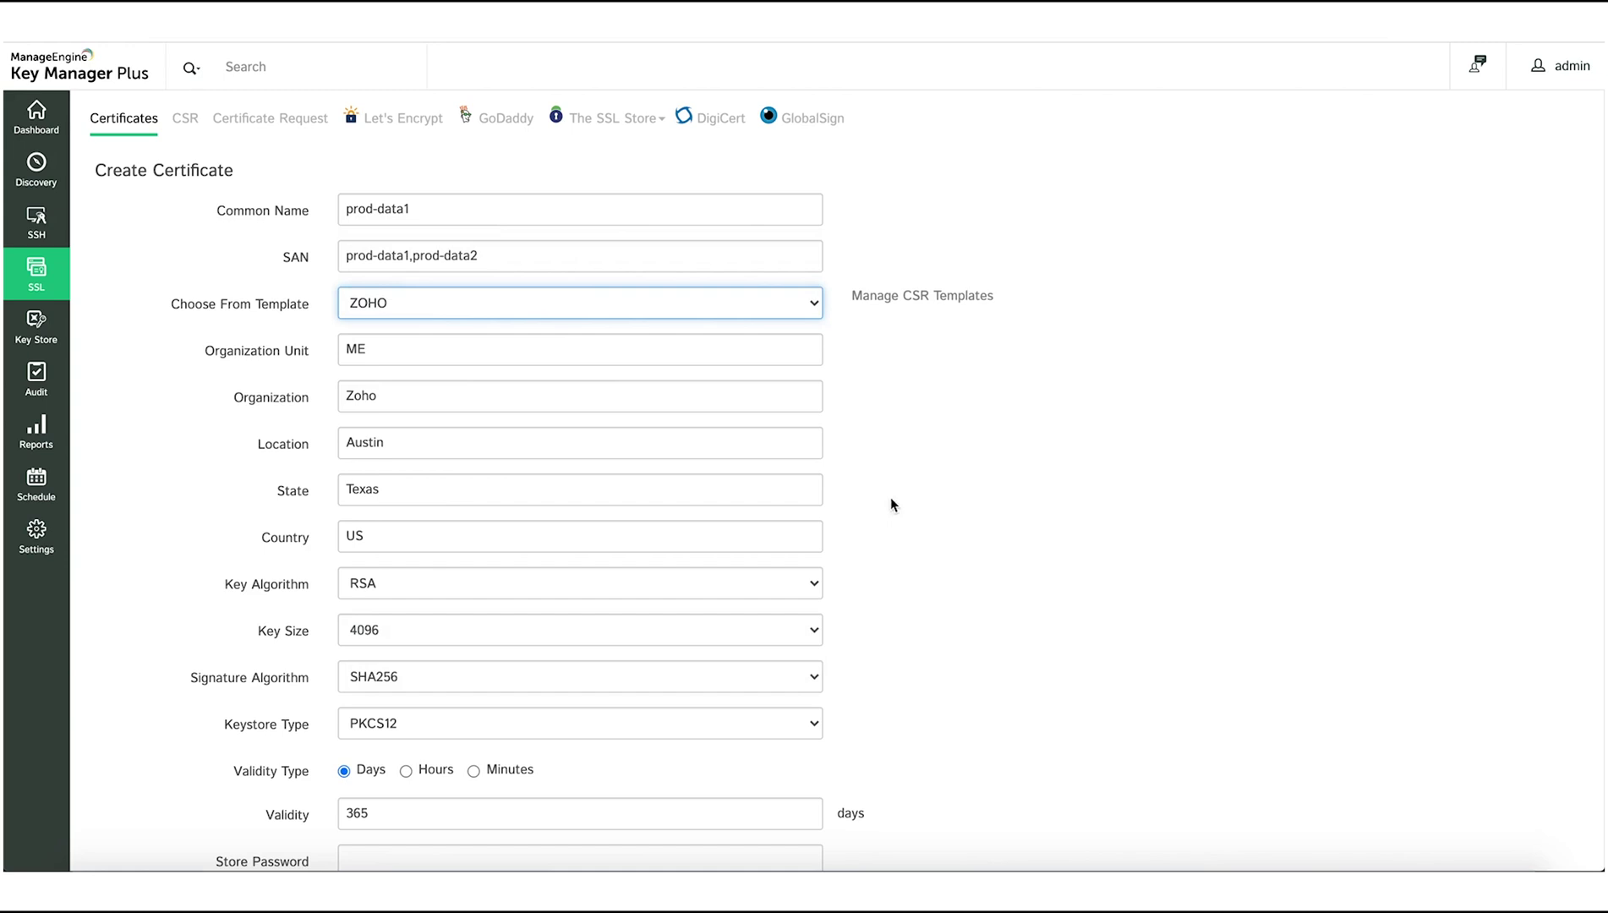
scroll(910, 519, "down", 2)
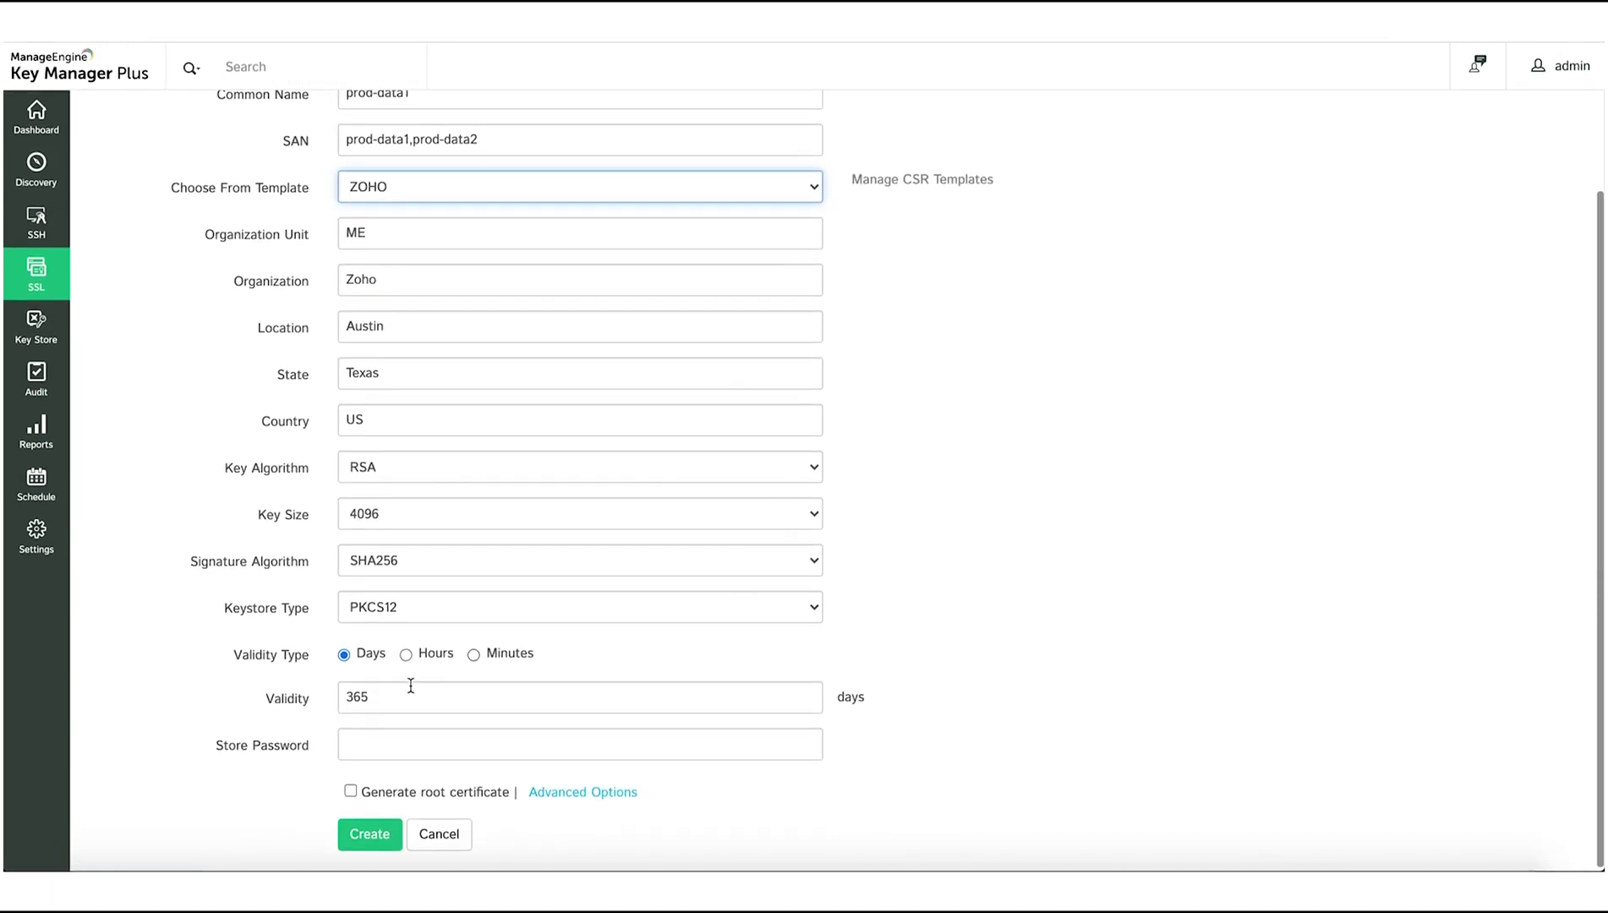
left_click(407, 696)
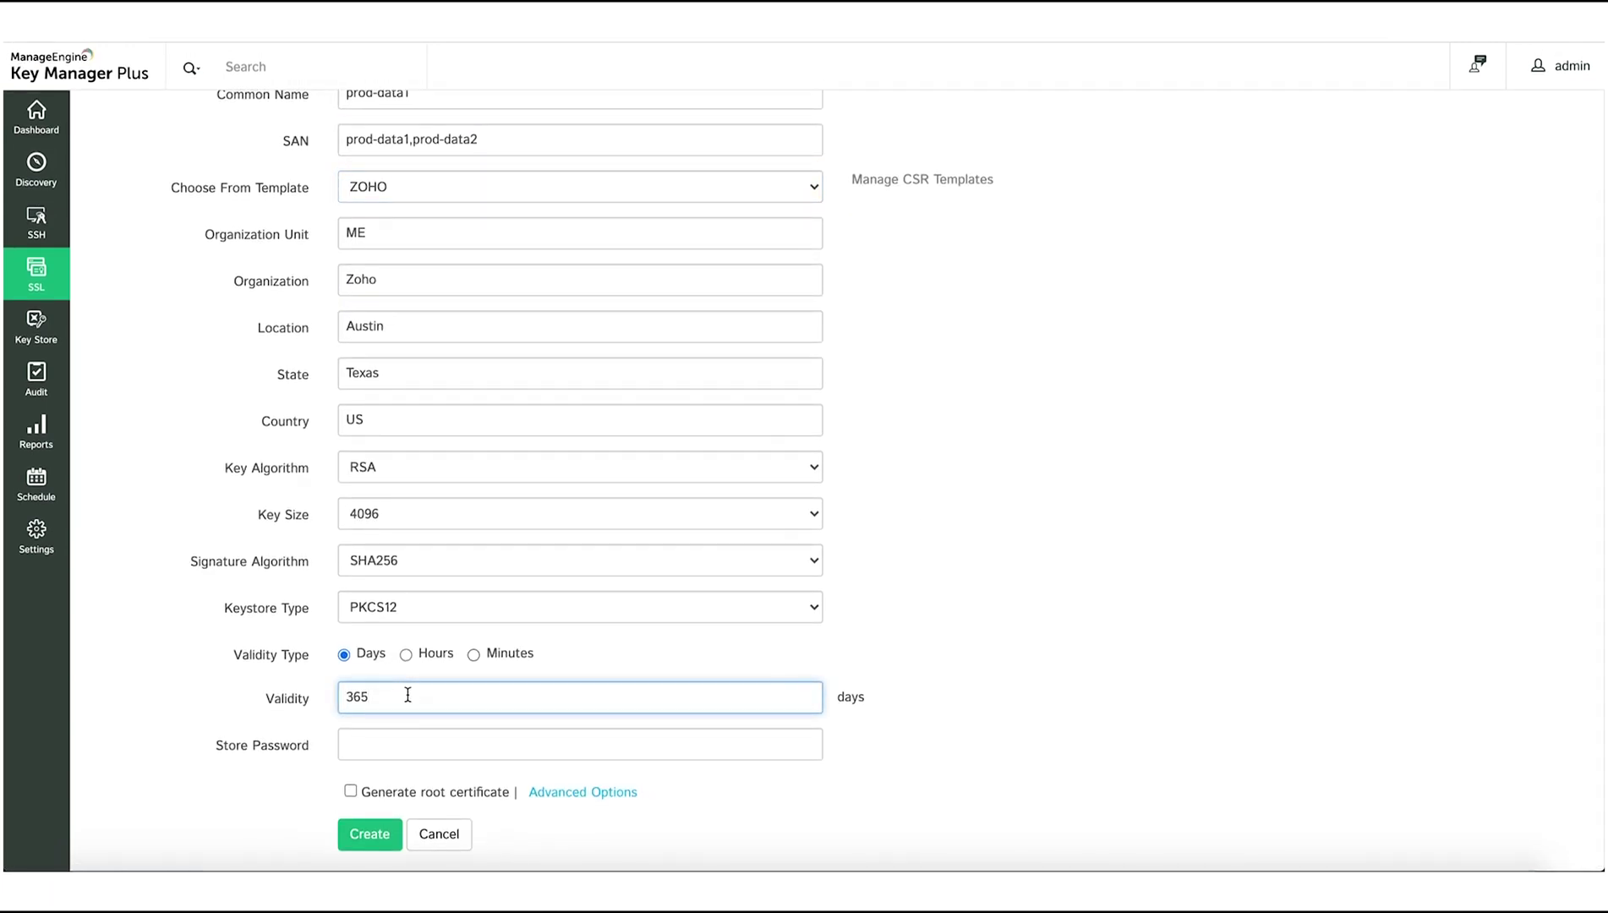
left_click(377, 745)
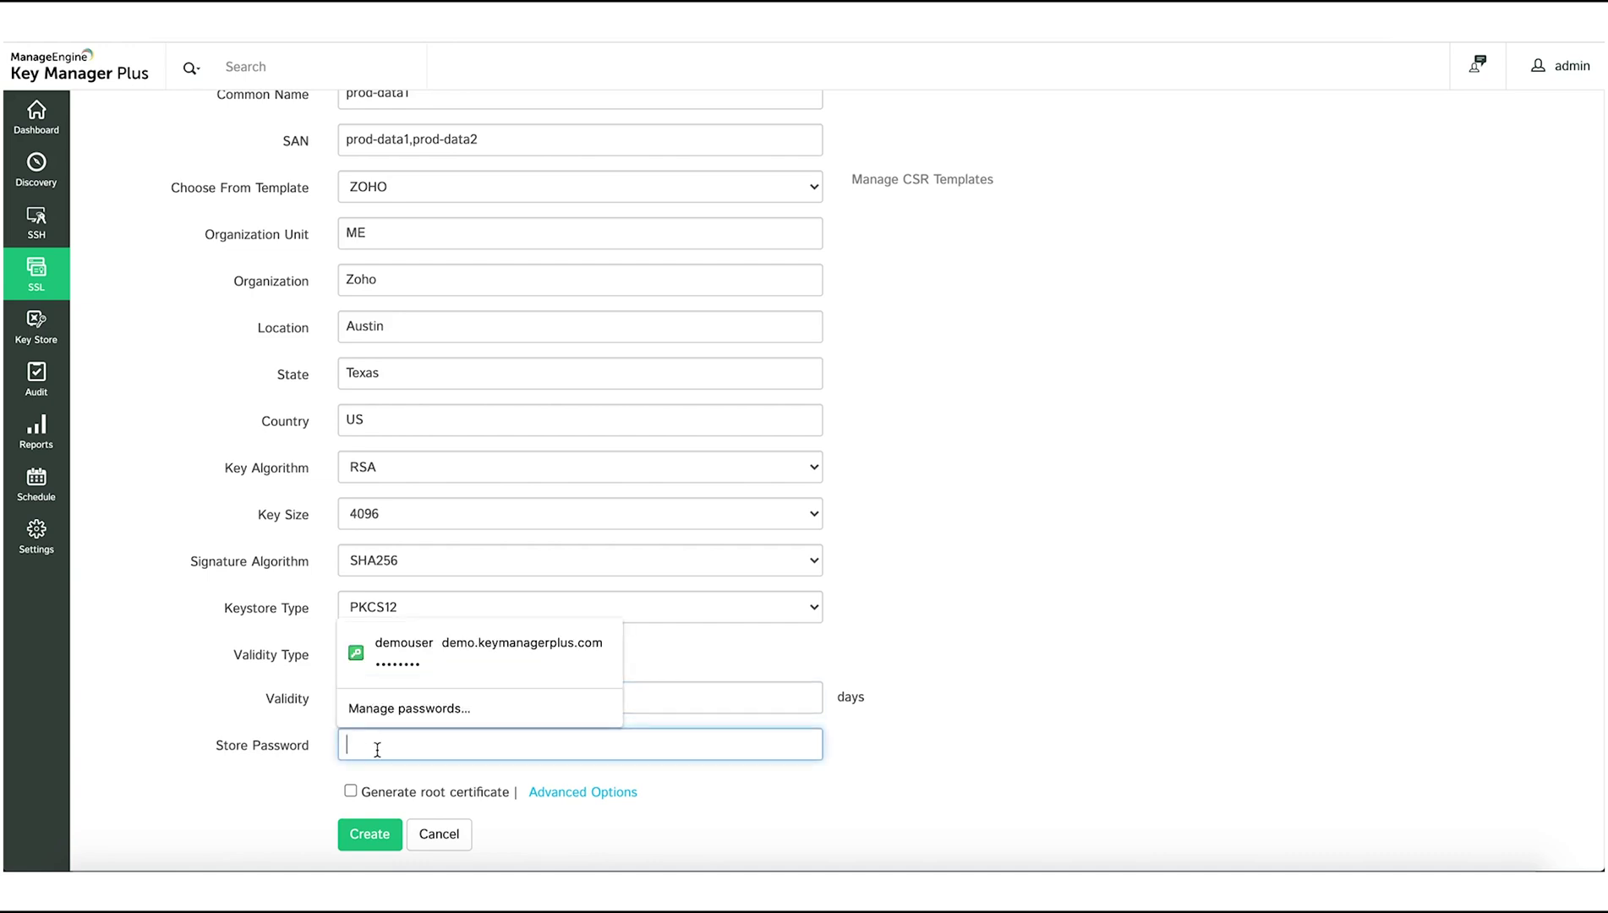
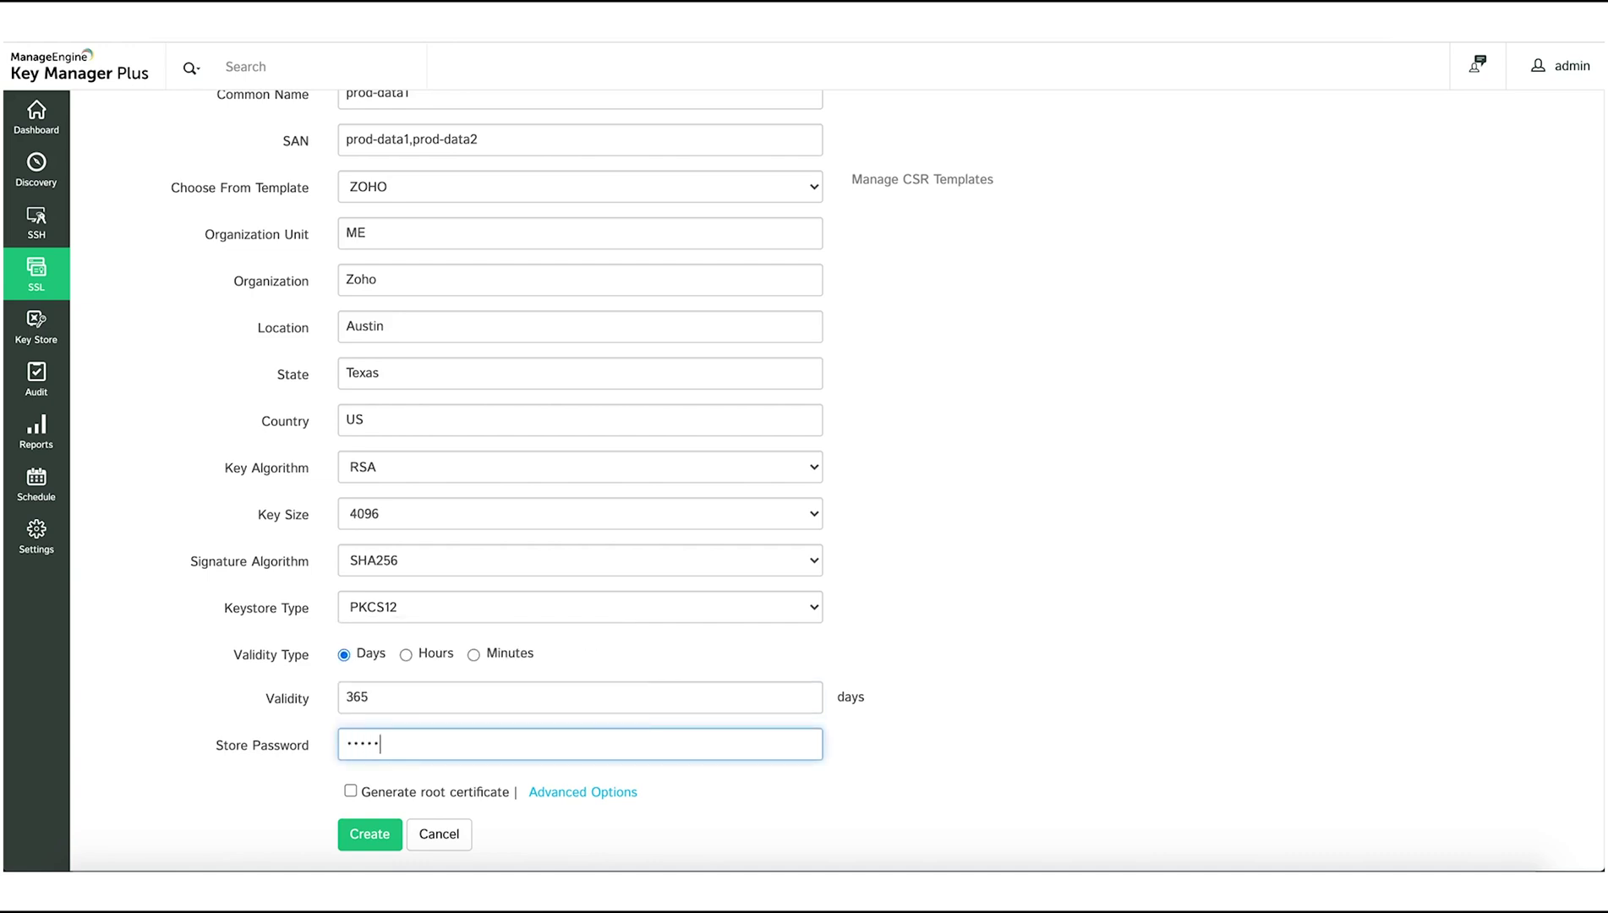
Generate the prod-data1 certificate and save it to the certificates list.
left_click(369, 834)
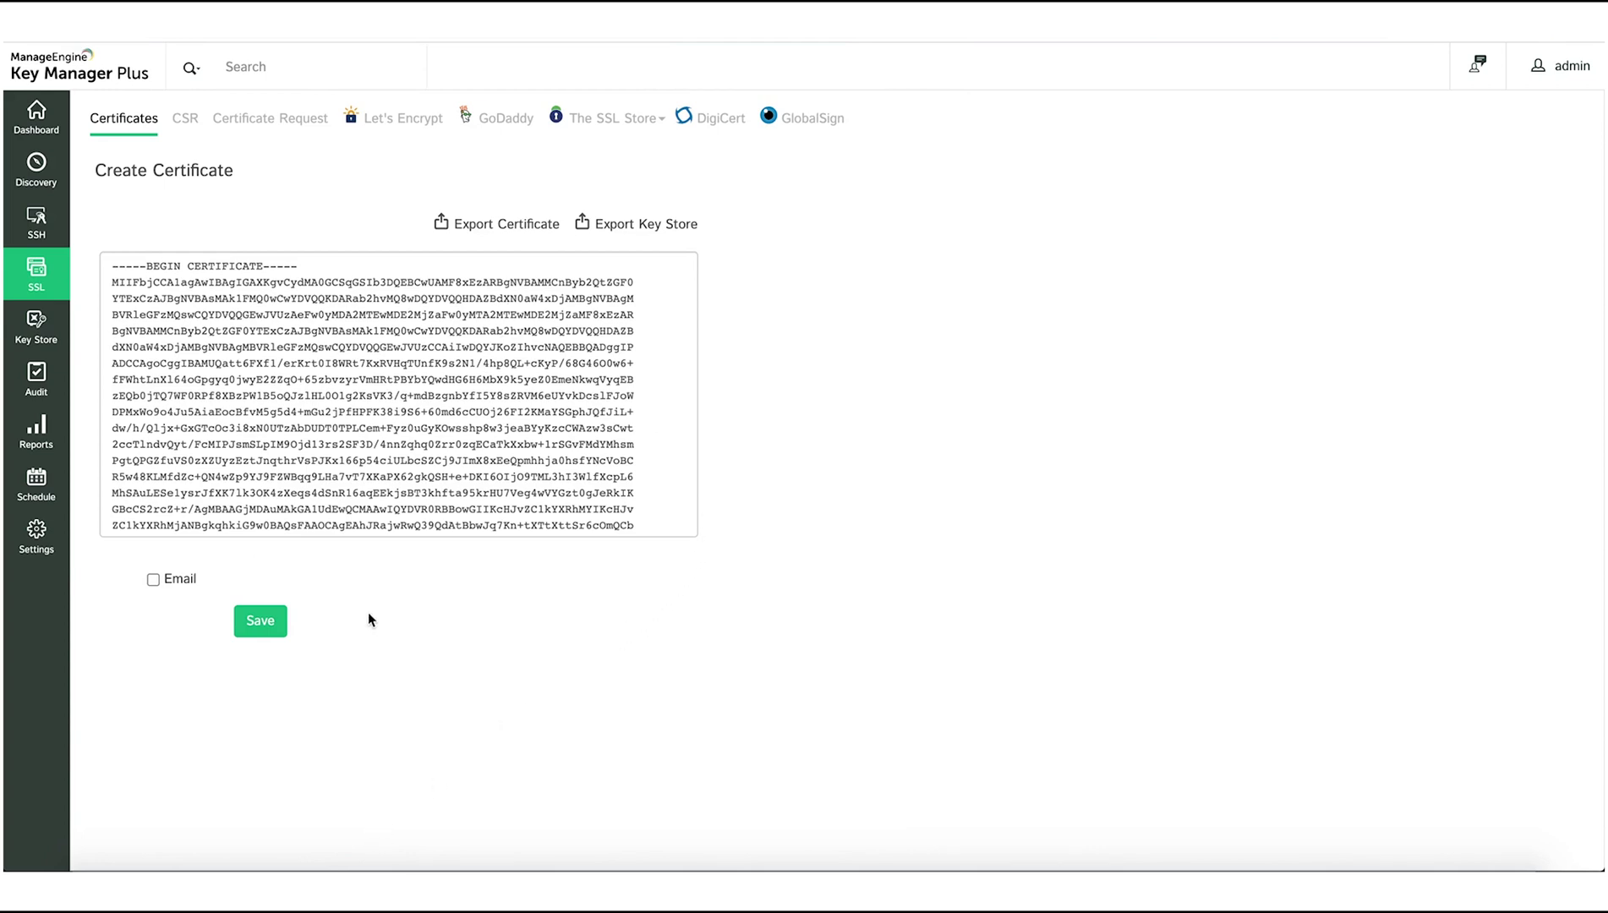
left_click(258, 622)
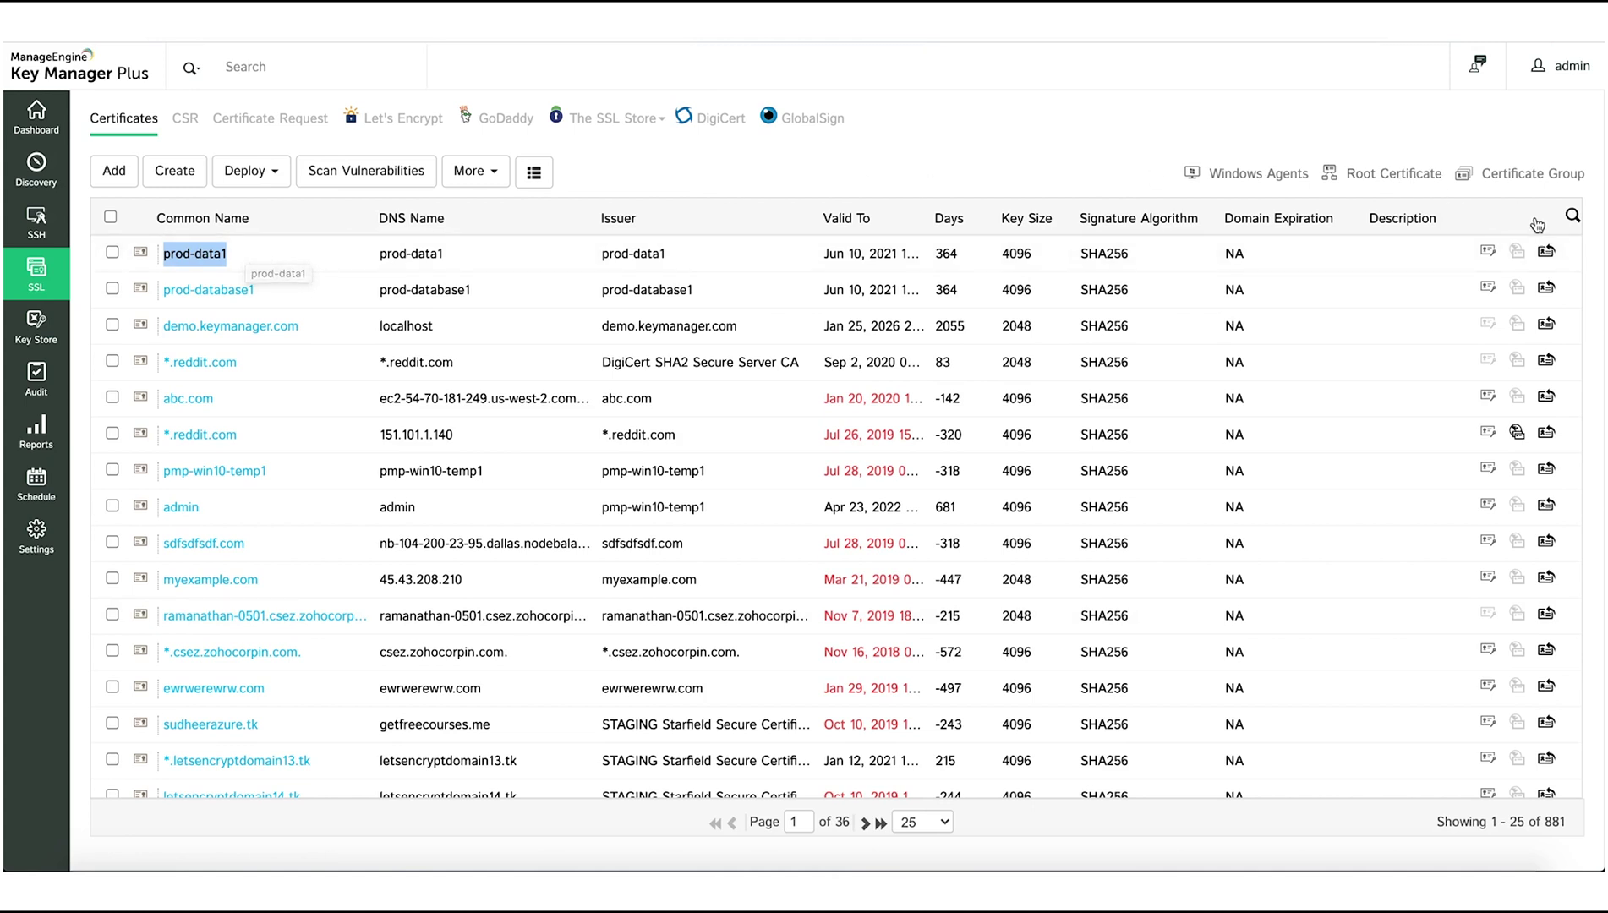
left_click(1488, 253)
left_click(1487, 253)
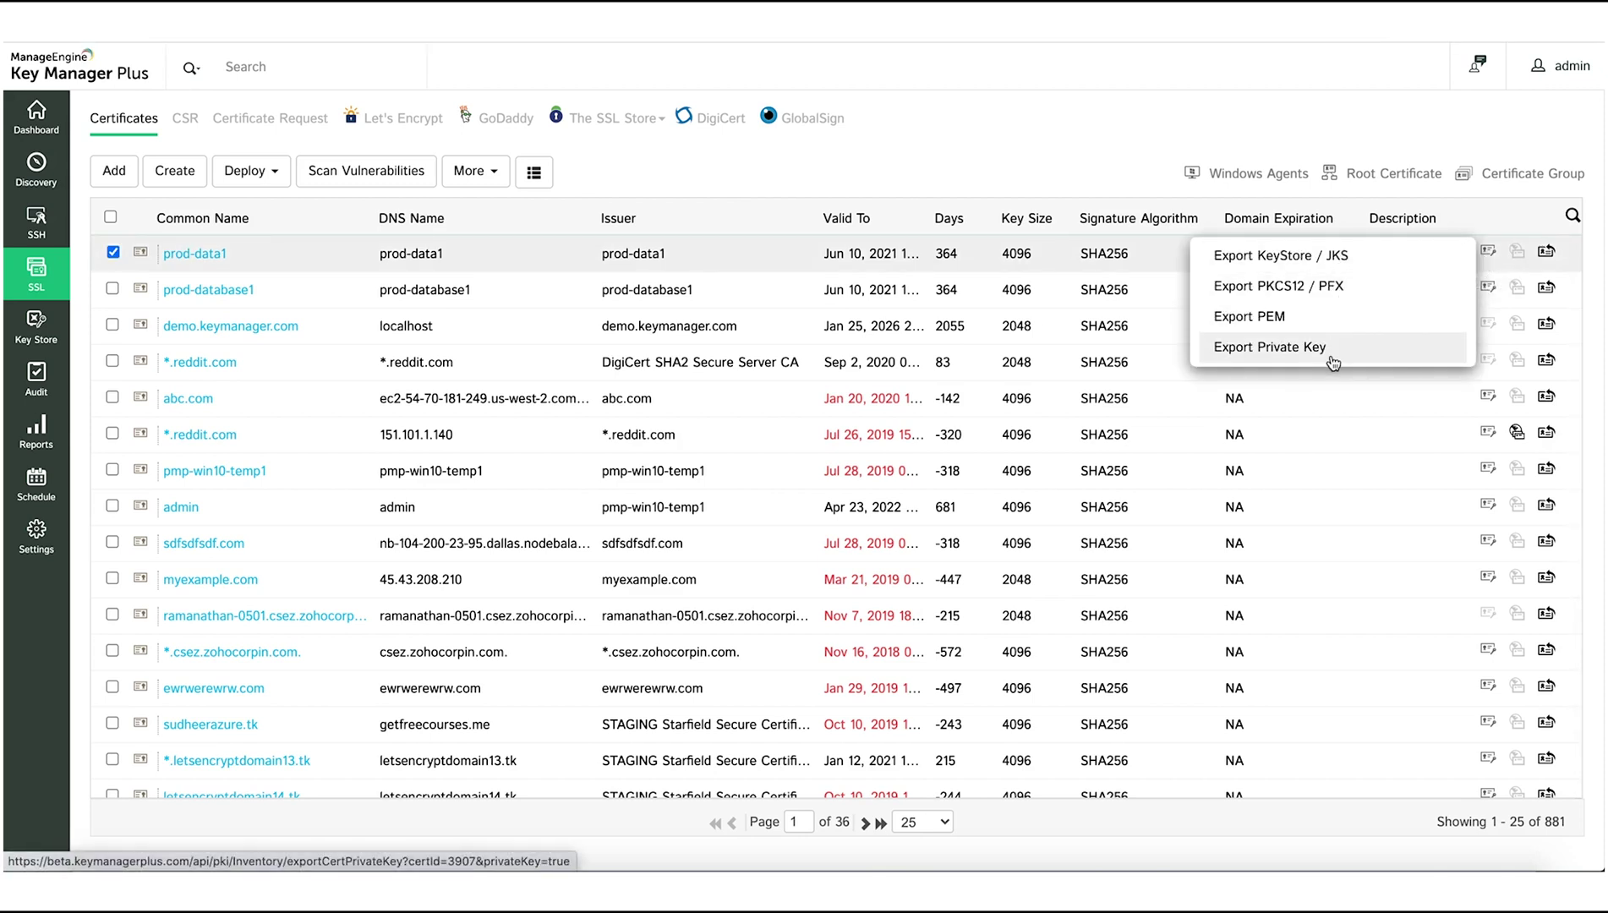
left_click(1270, 347)
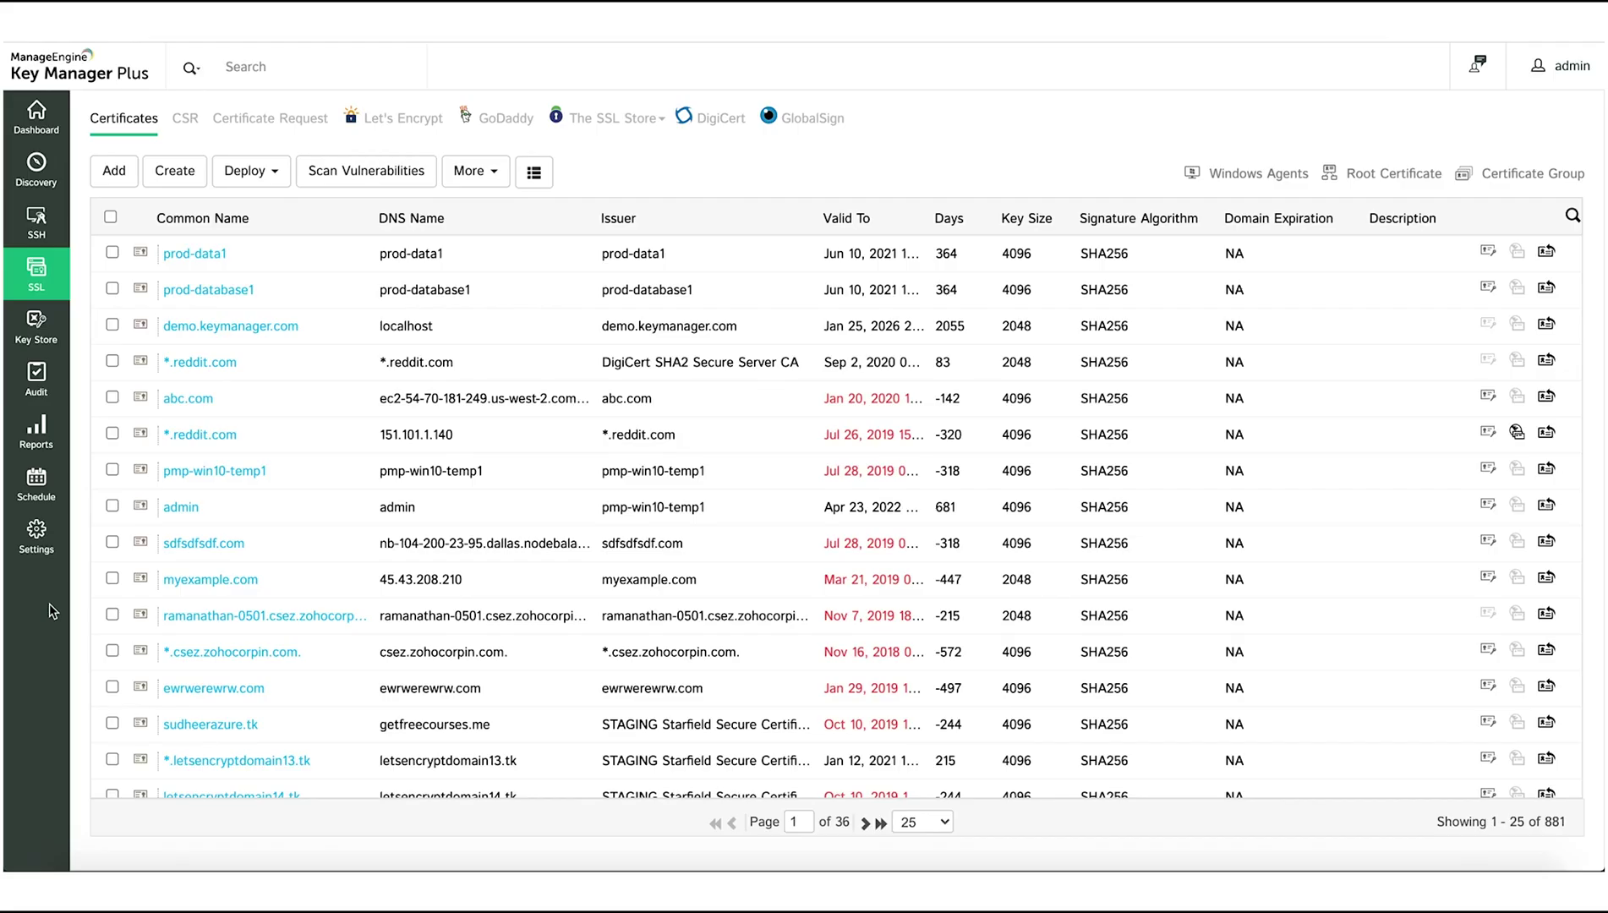
Enable Self Signed renewal under Settings > SSL > Certificate Renewal and save.
left_click(36, 538)
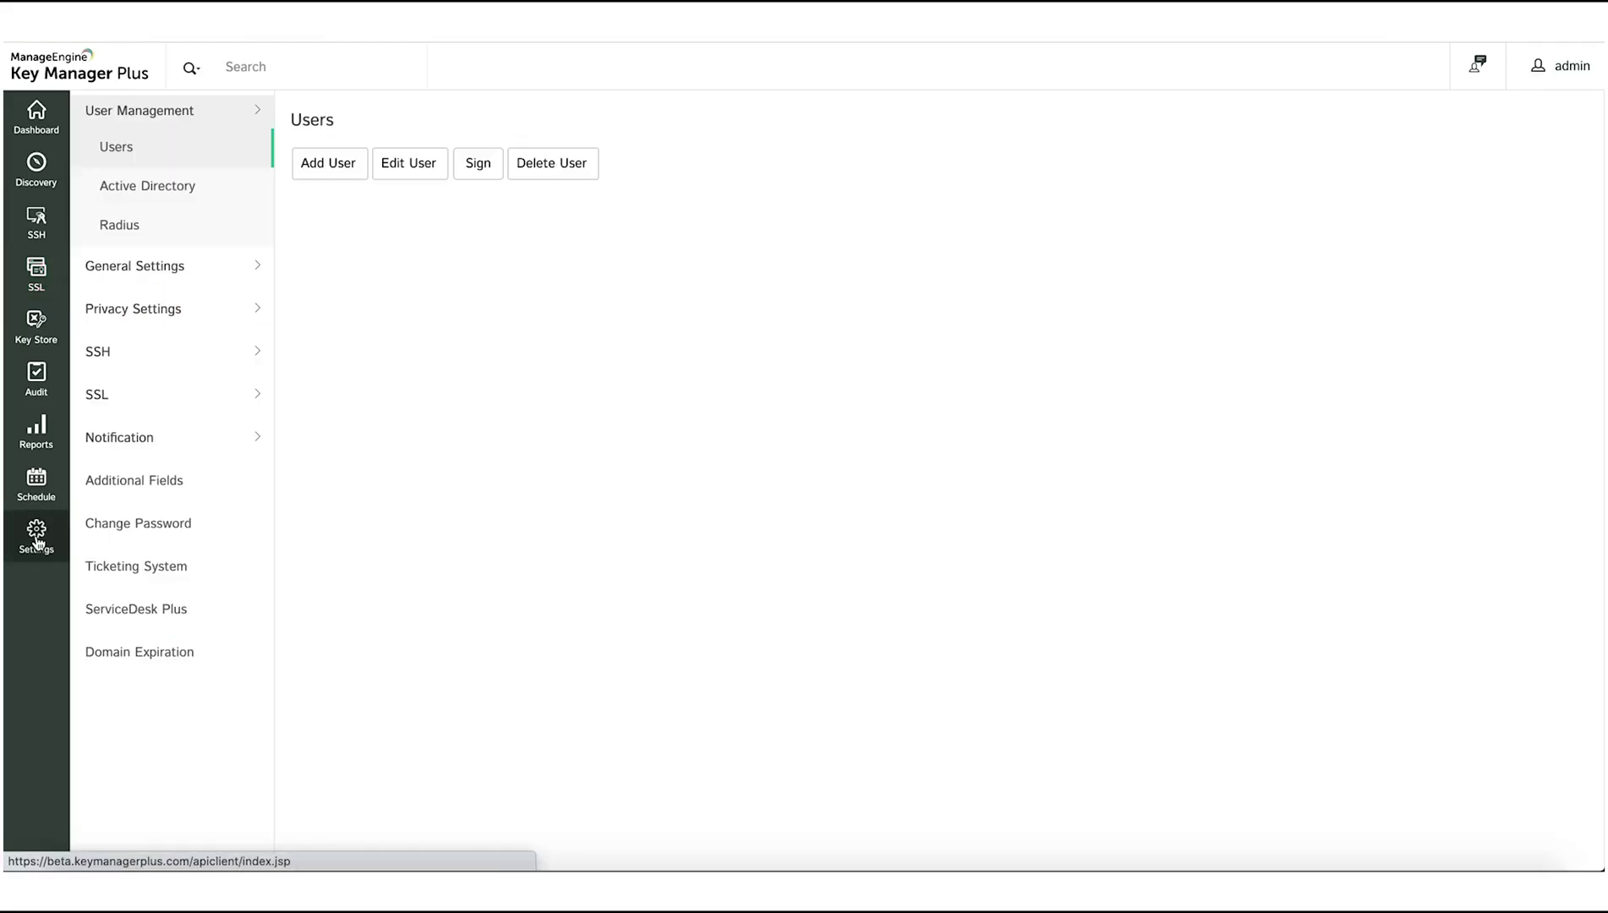
left_click(91, 348)
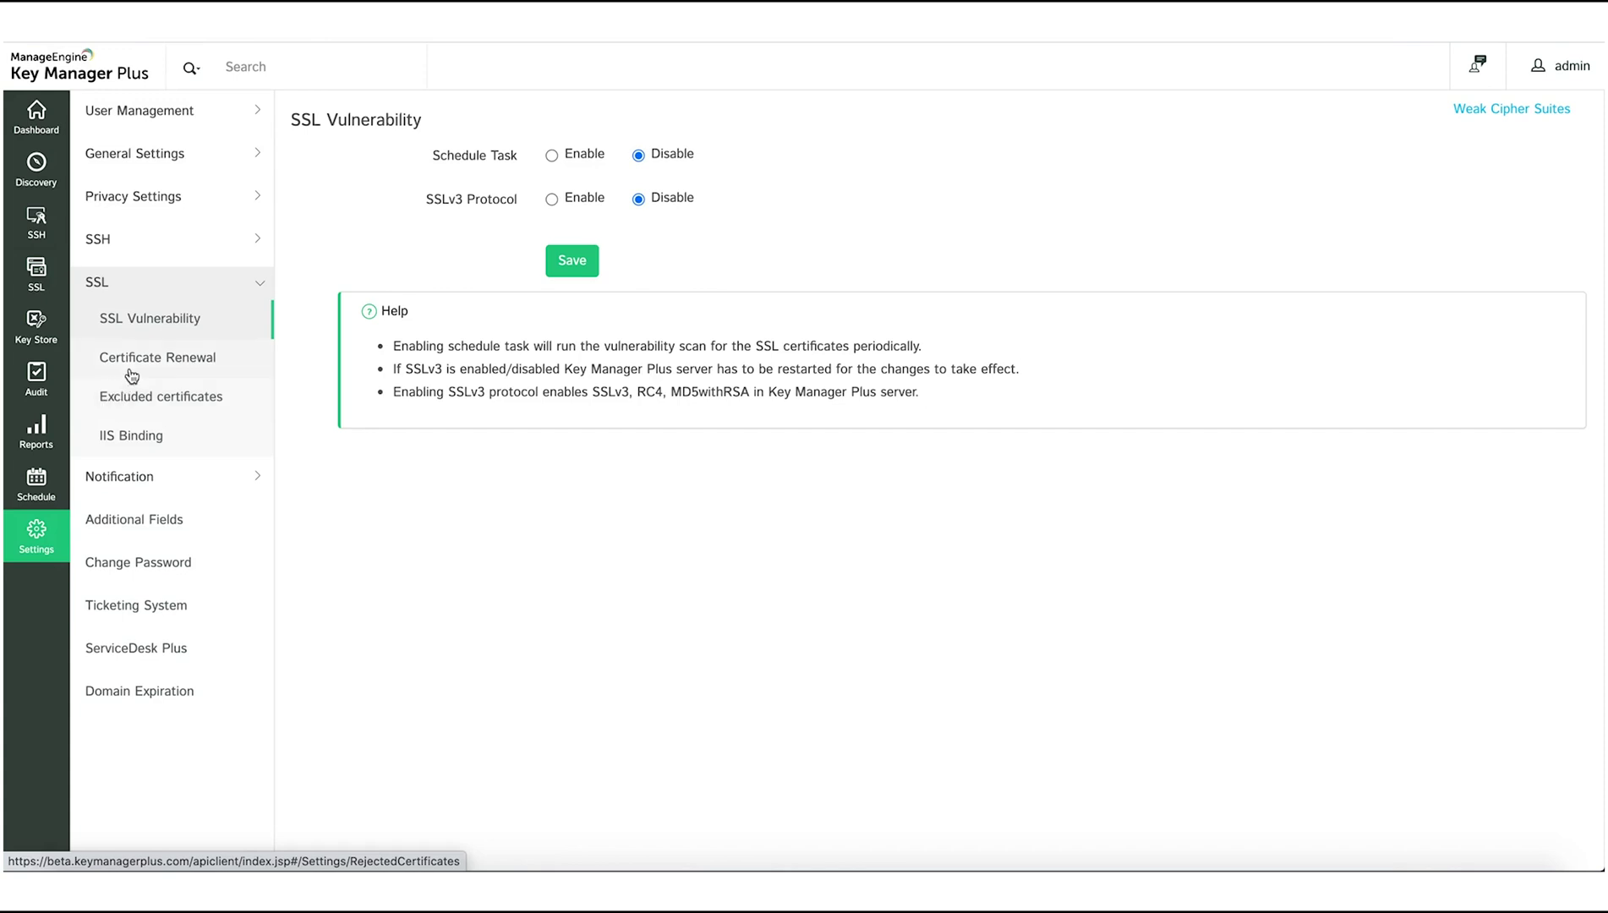
left_click(143, 363)
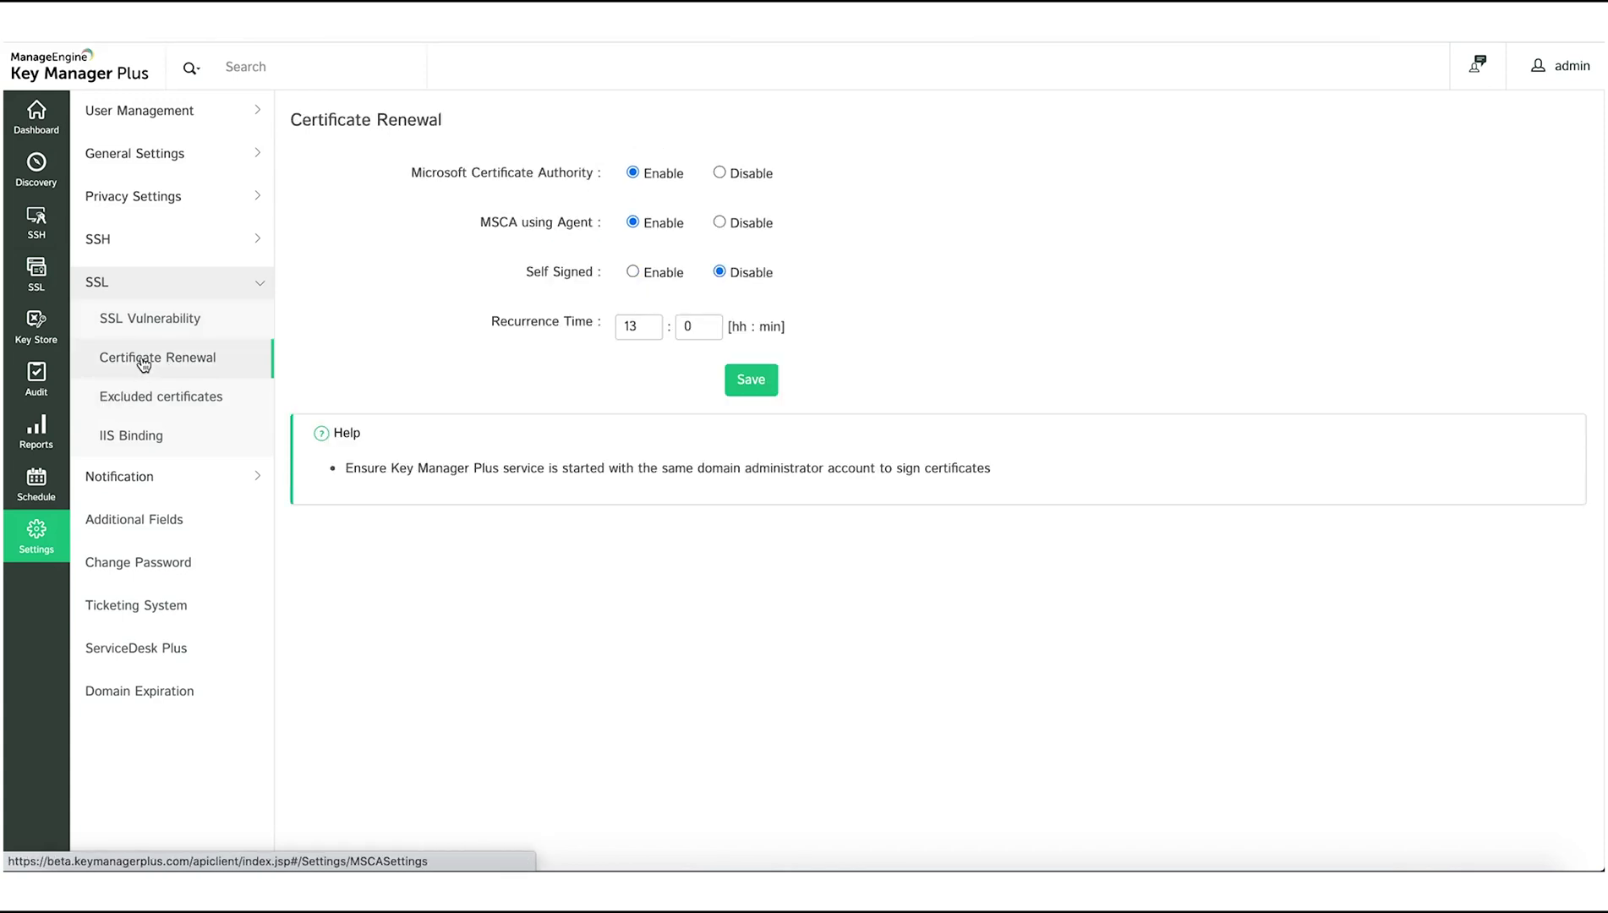
left_click(633, 271)
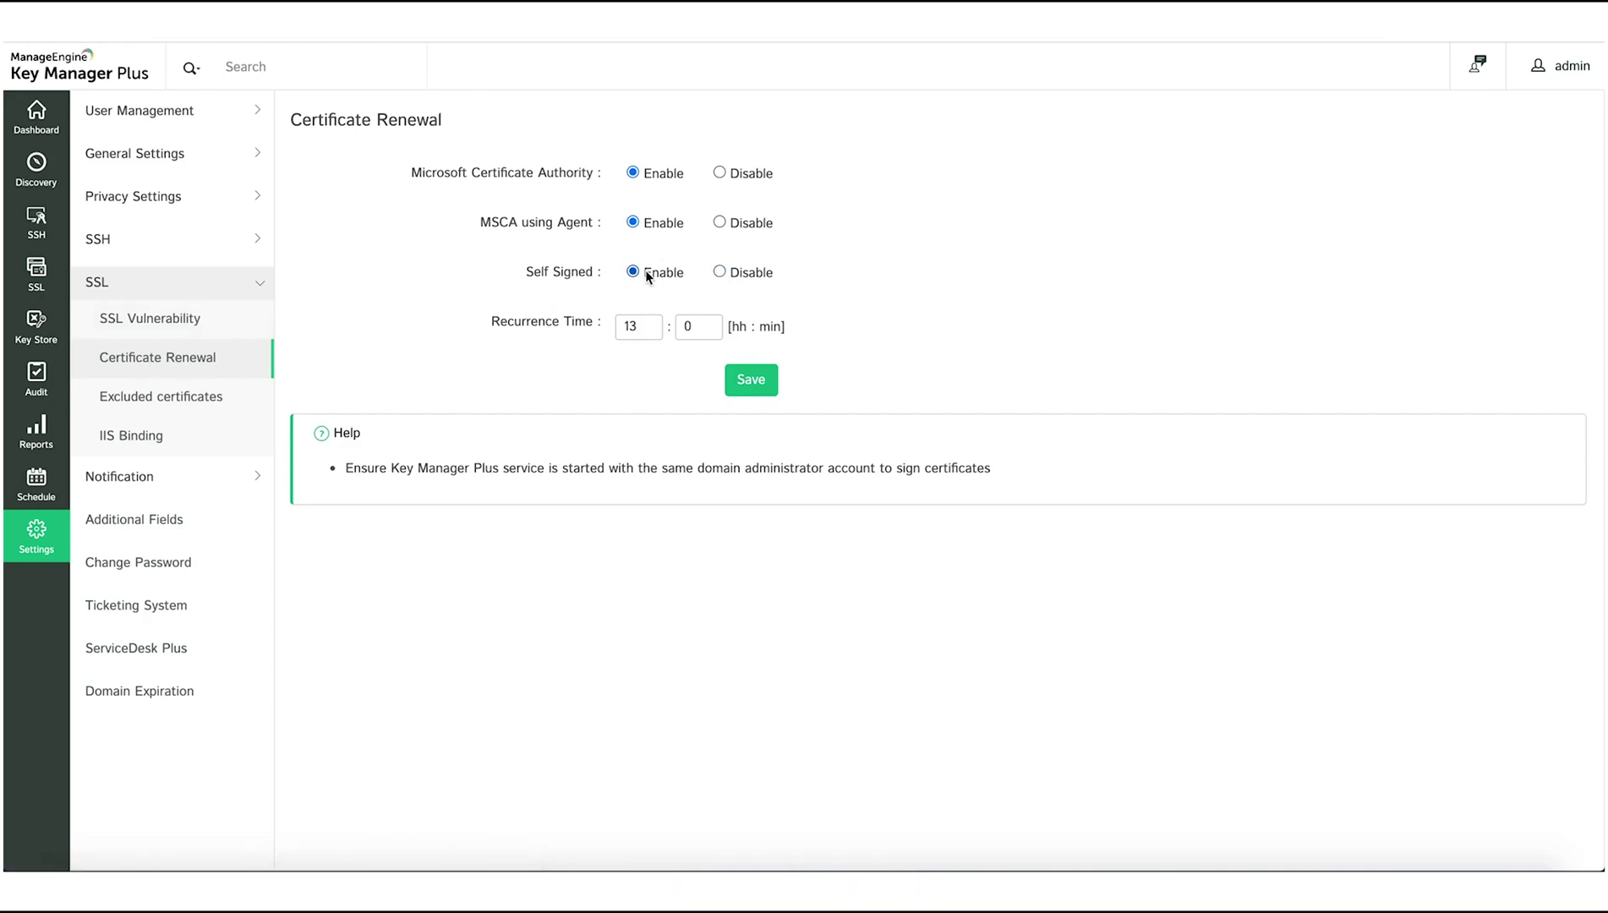
left_click(750, 379)
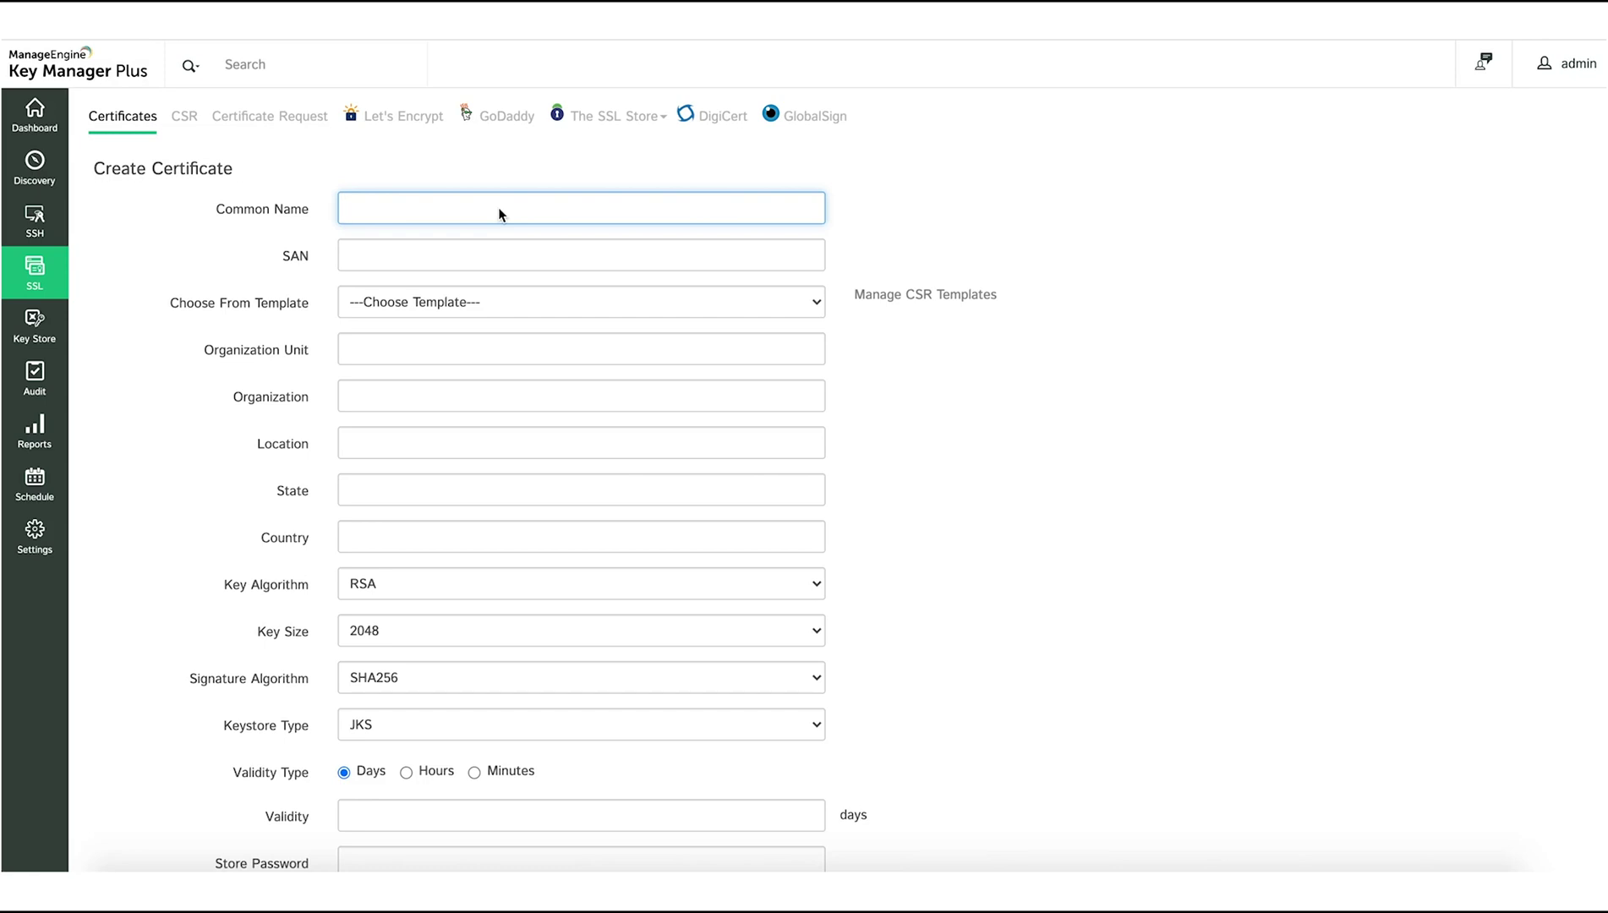
type("*")
type(".")
type("WildCard")
type(".com")
Trim the SAN to WildCard.com, apply the ZOHO template, add the store password, and generate the certificate.
left_click(491, 254)
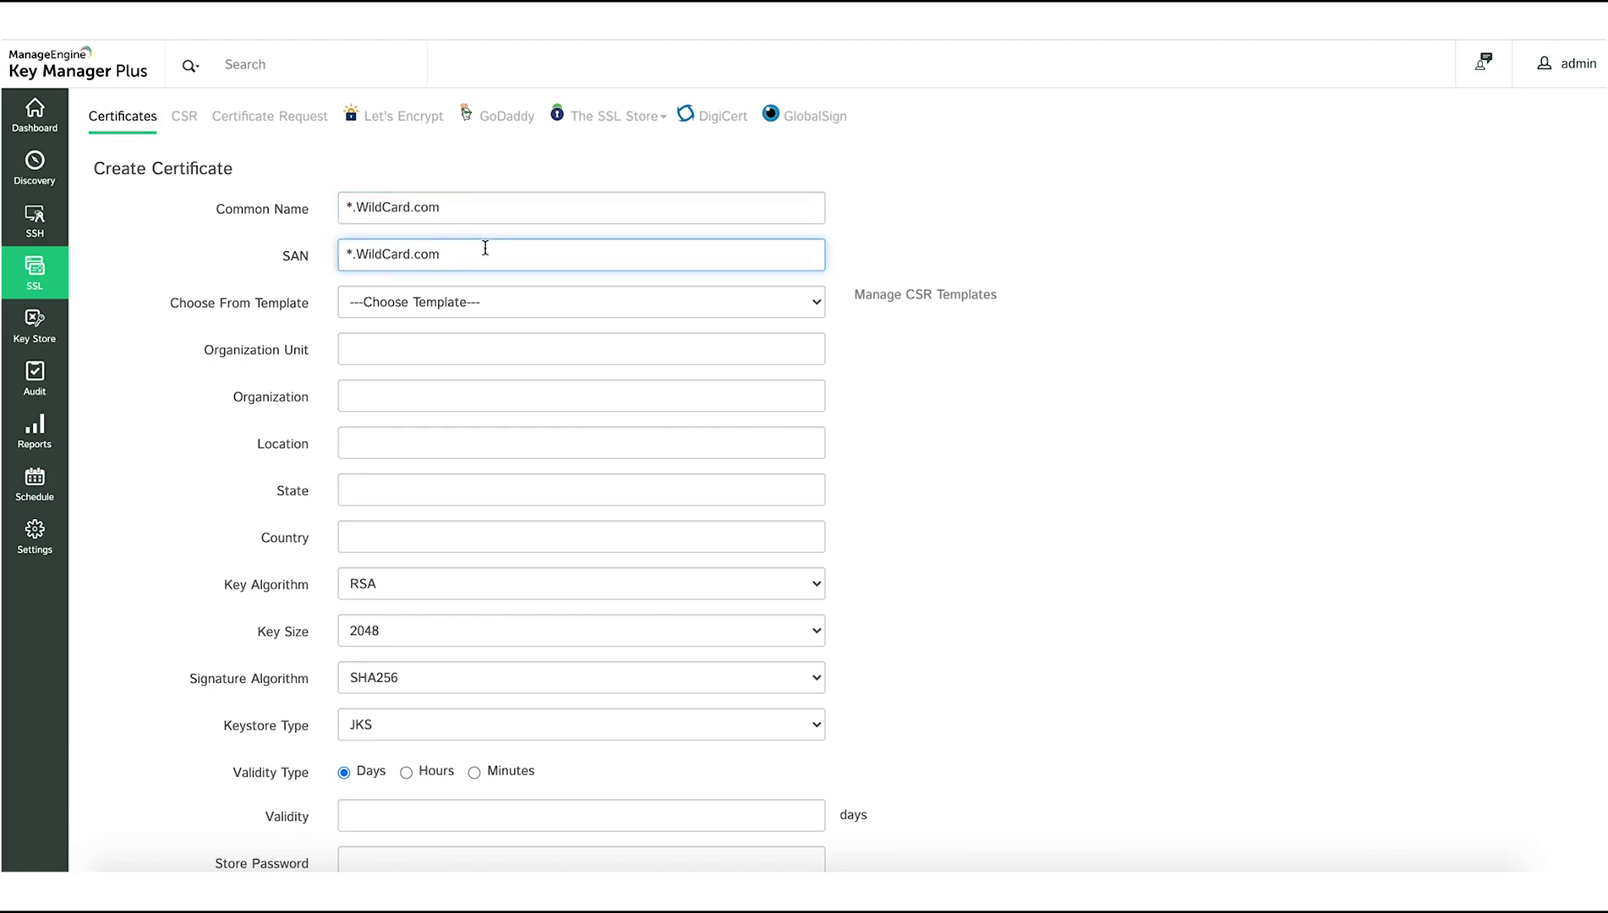
left_click(362, 254)
key("BackSpace")
key("BackSpace")
left_click(380, 301)
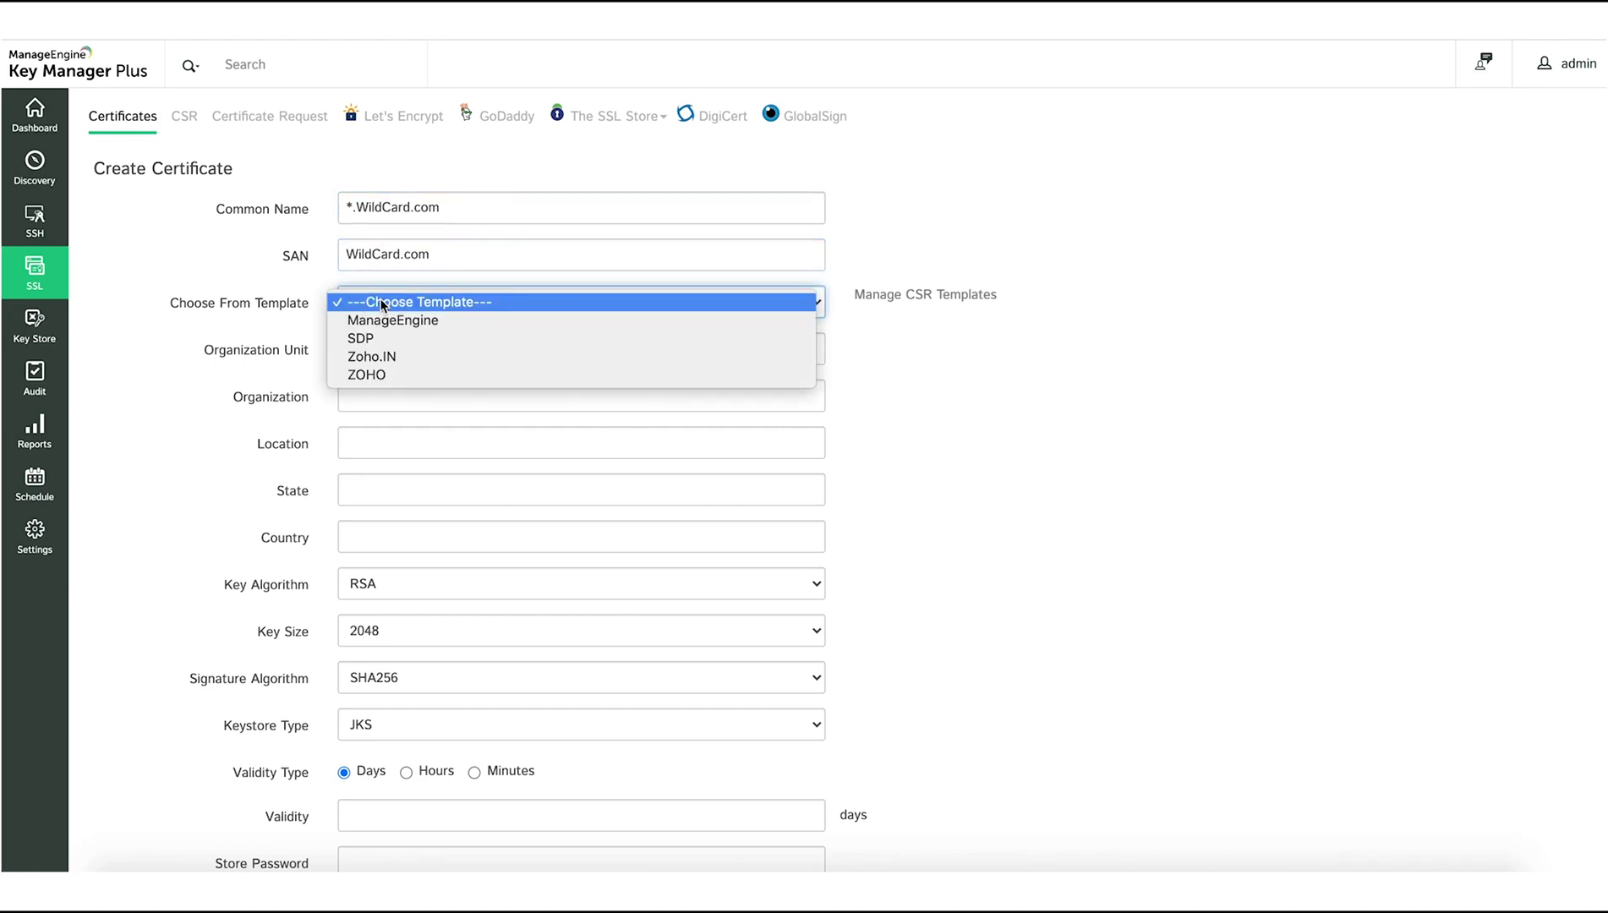
left_click(377, 375)
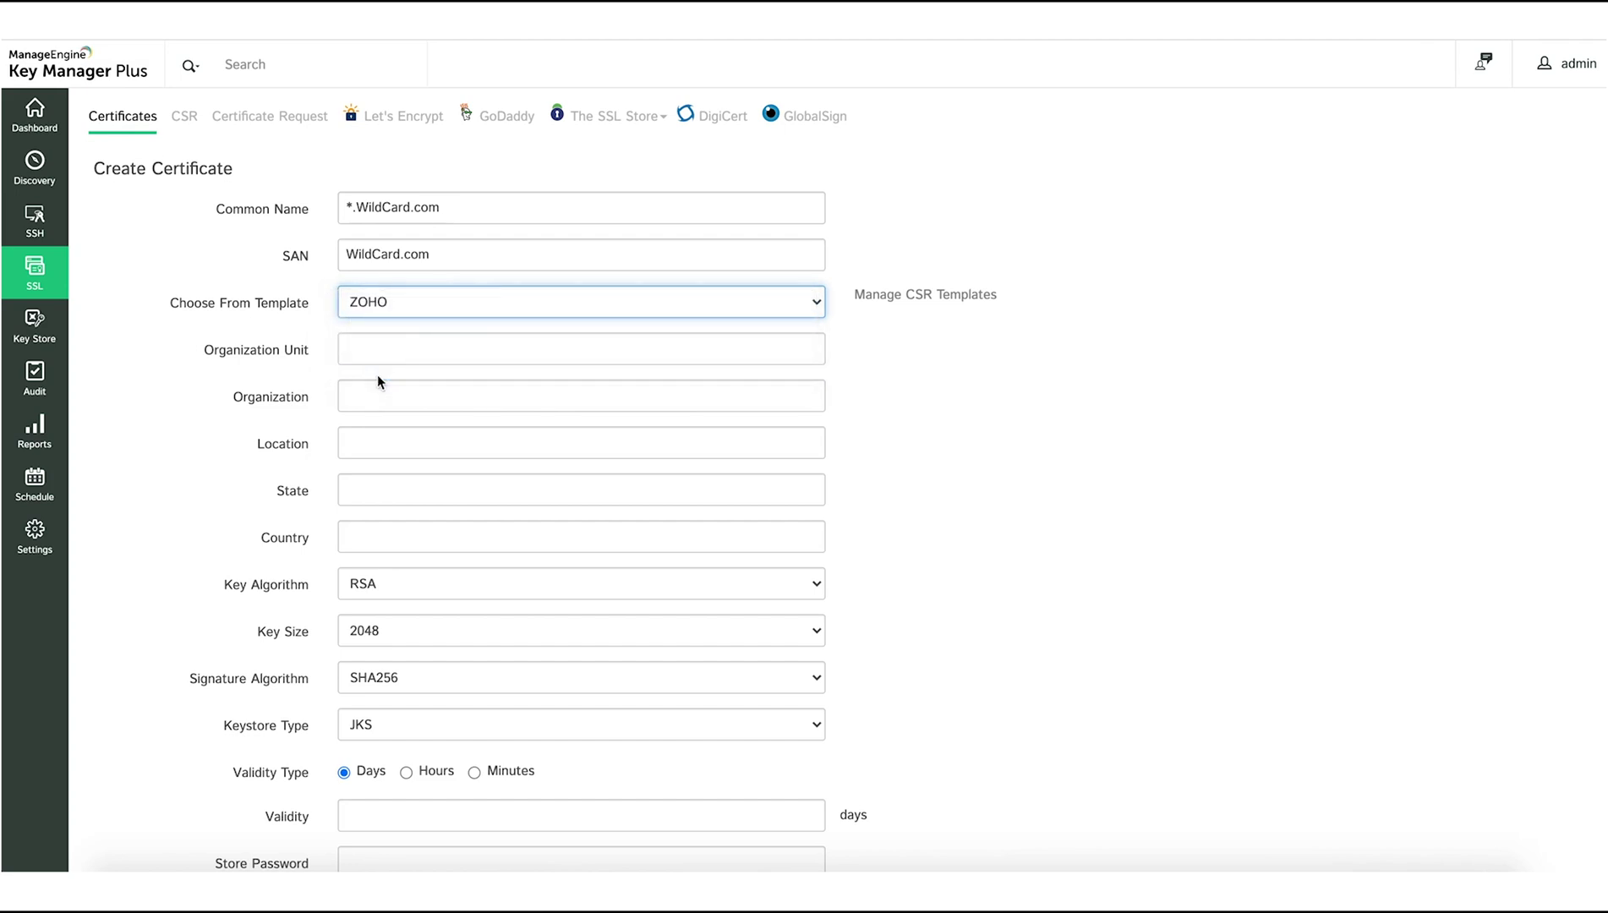
scroll(377, 374, "down", 1)
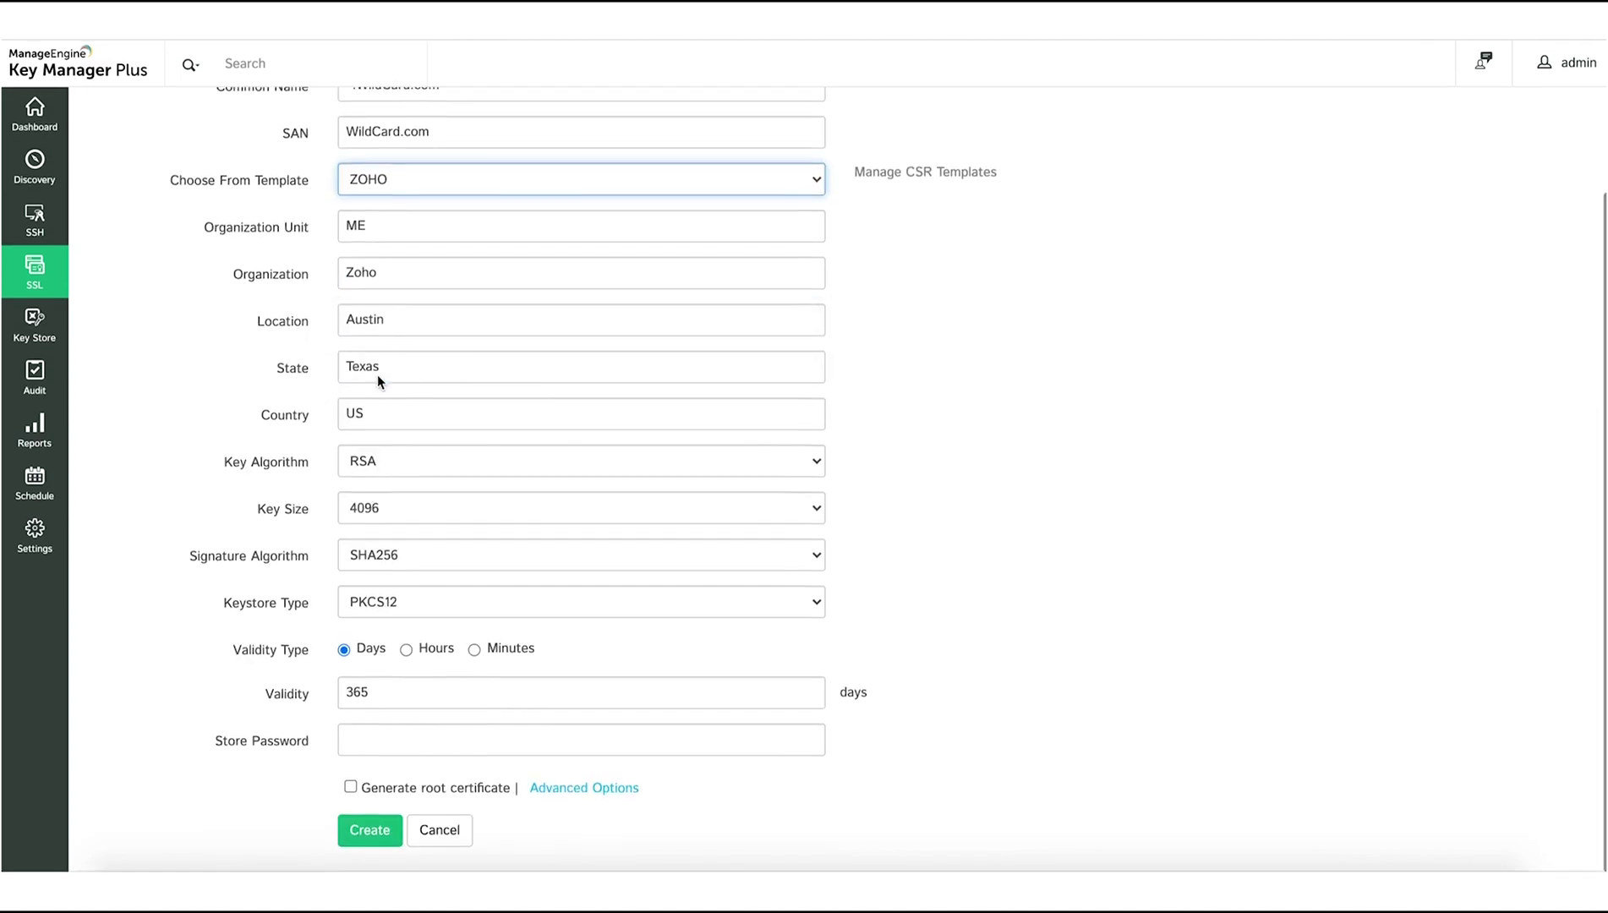
left_click(371, 740)
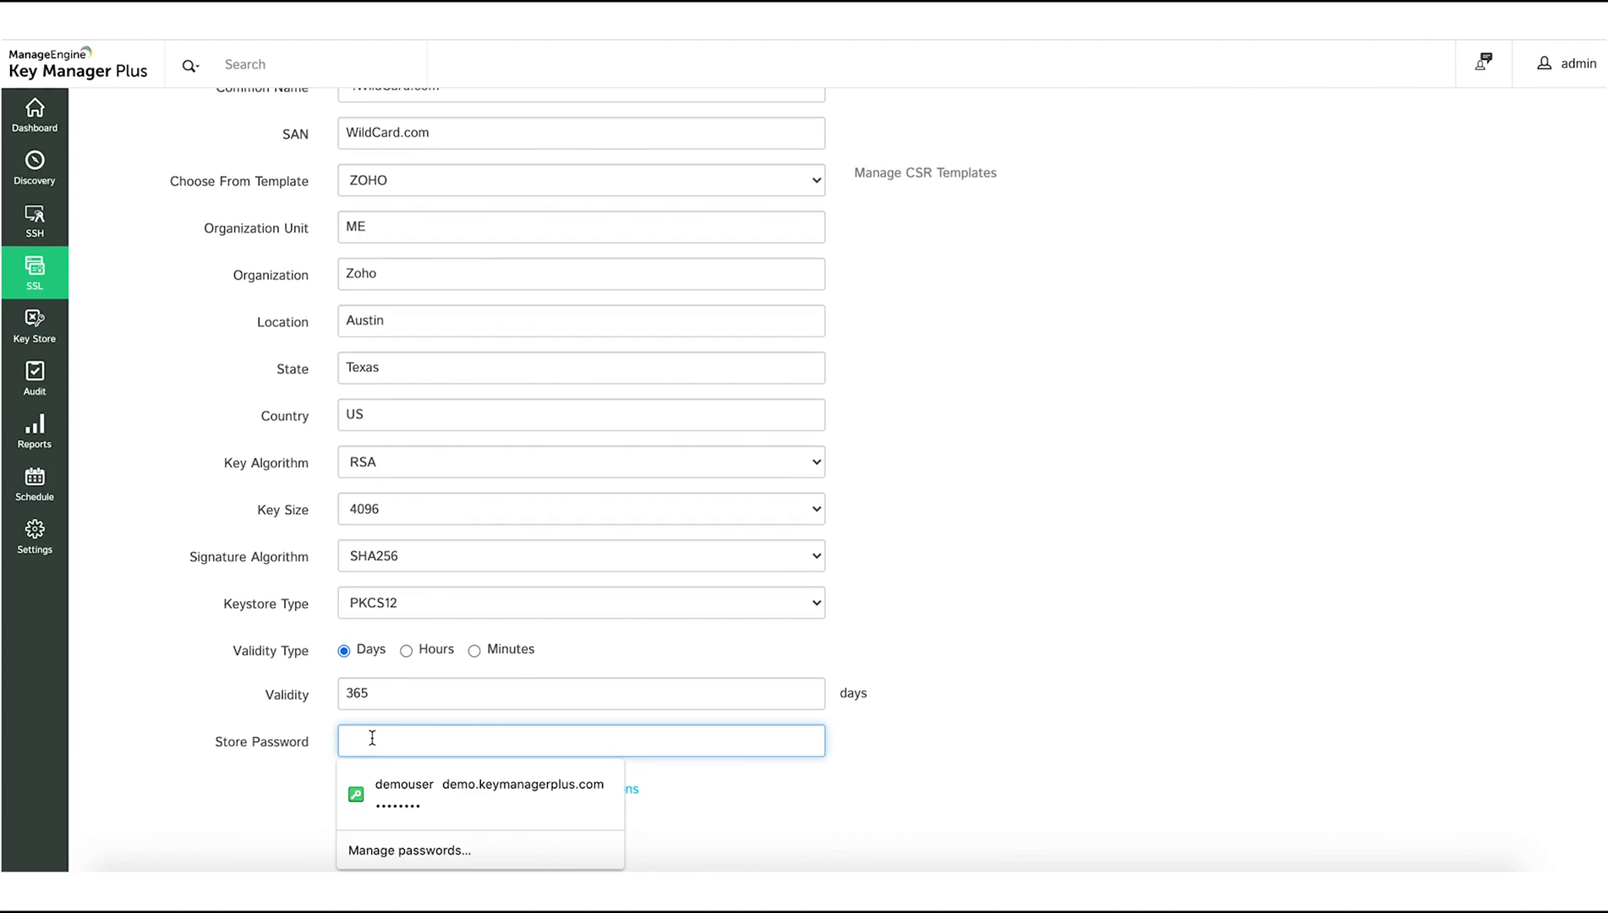
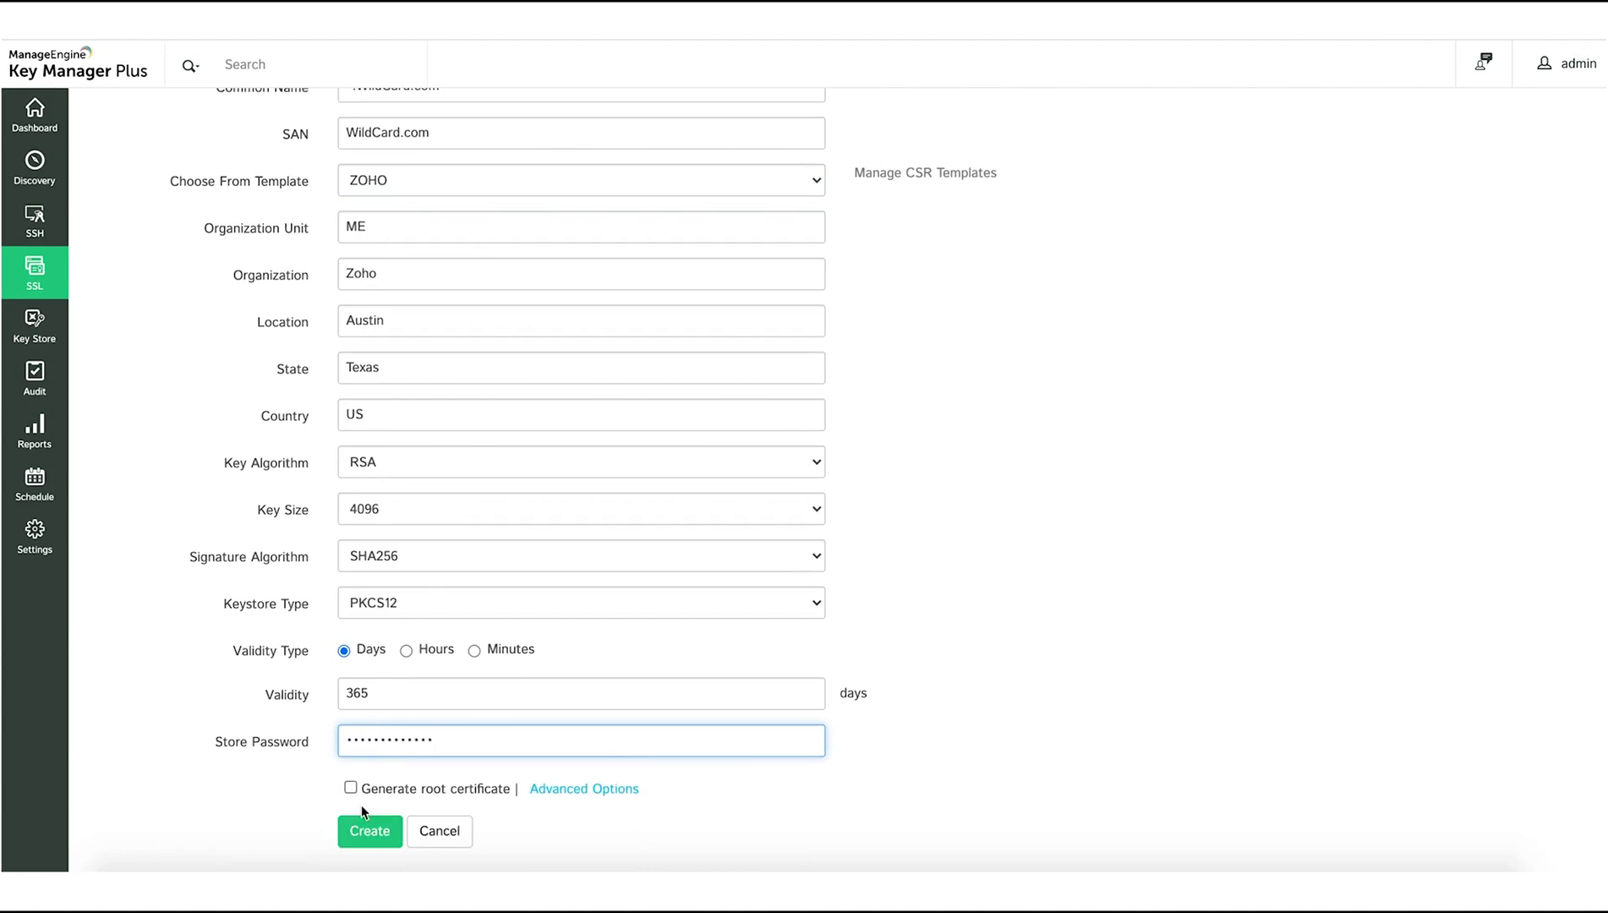
left_click(352, 837)
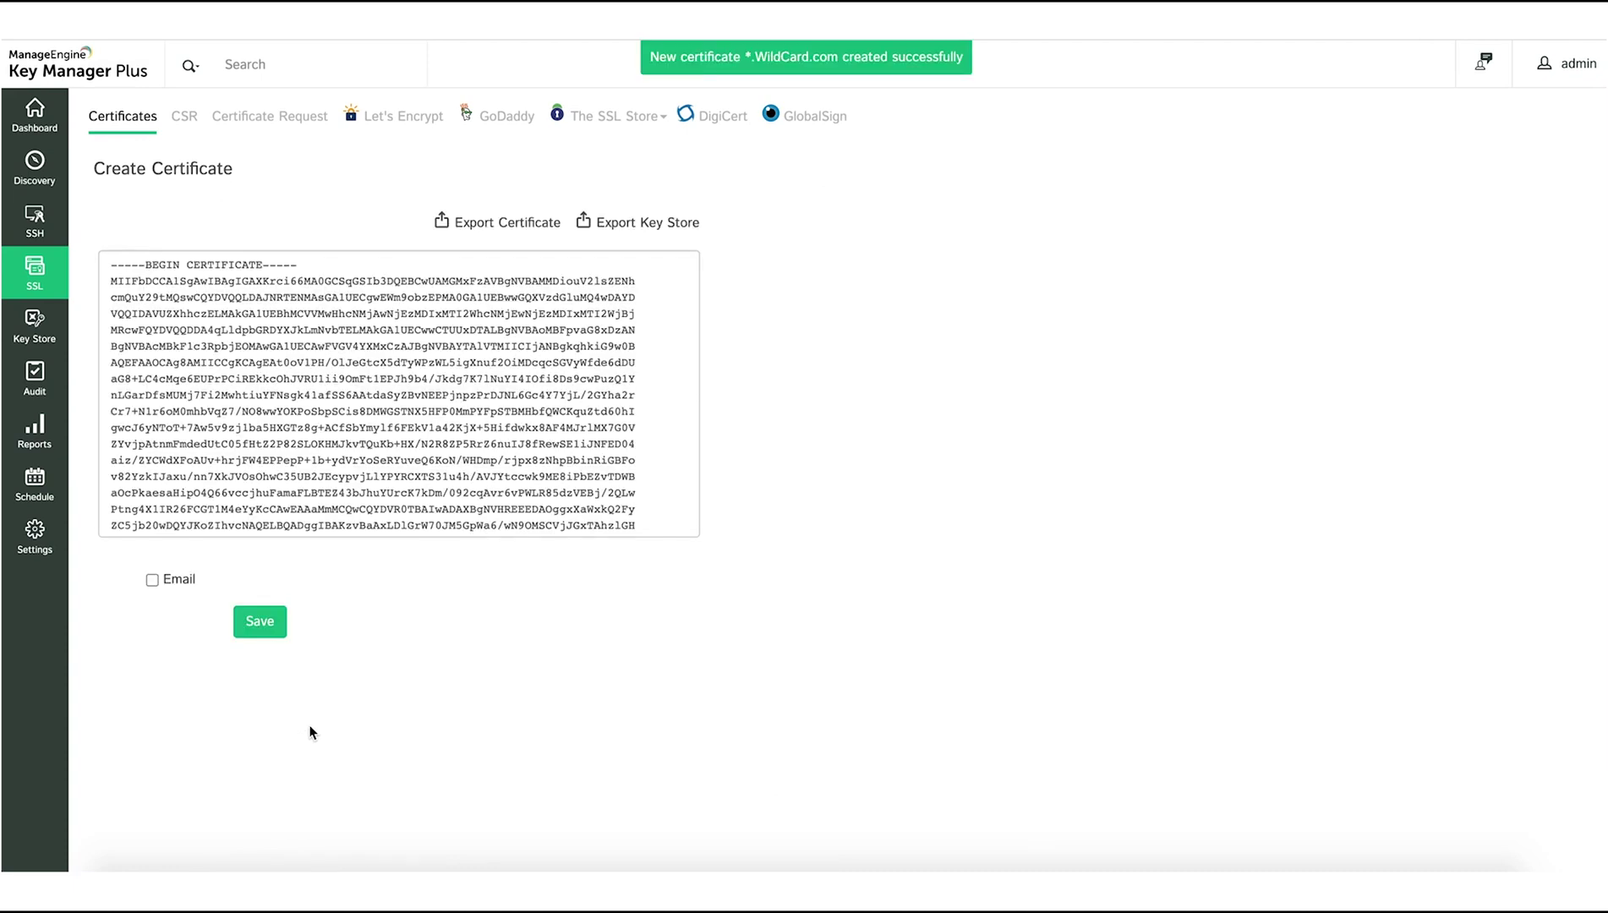
Save the *.WildCard.com certificate and open its Certificate Details page.
left_click(268, 629)
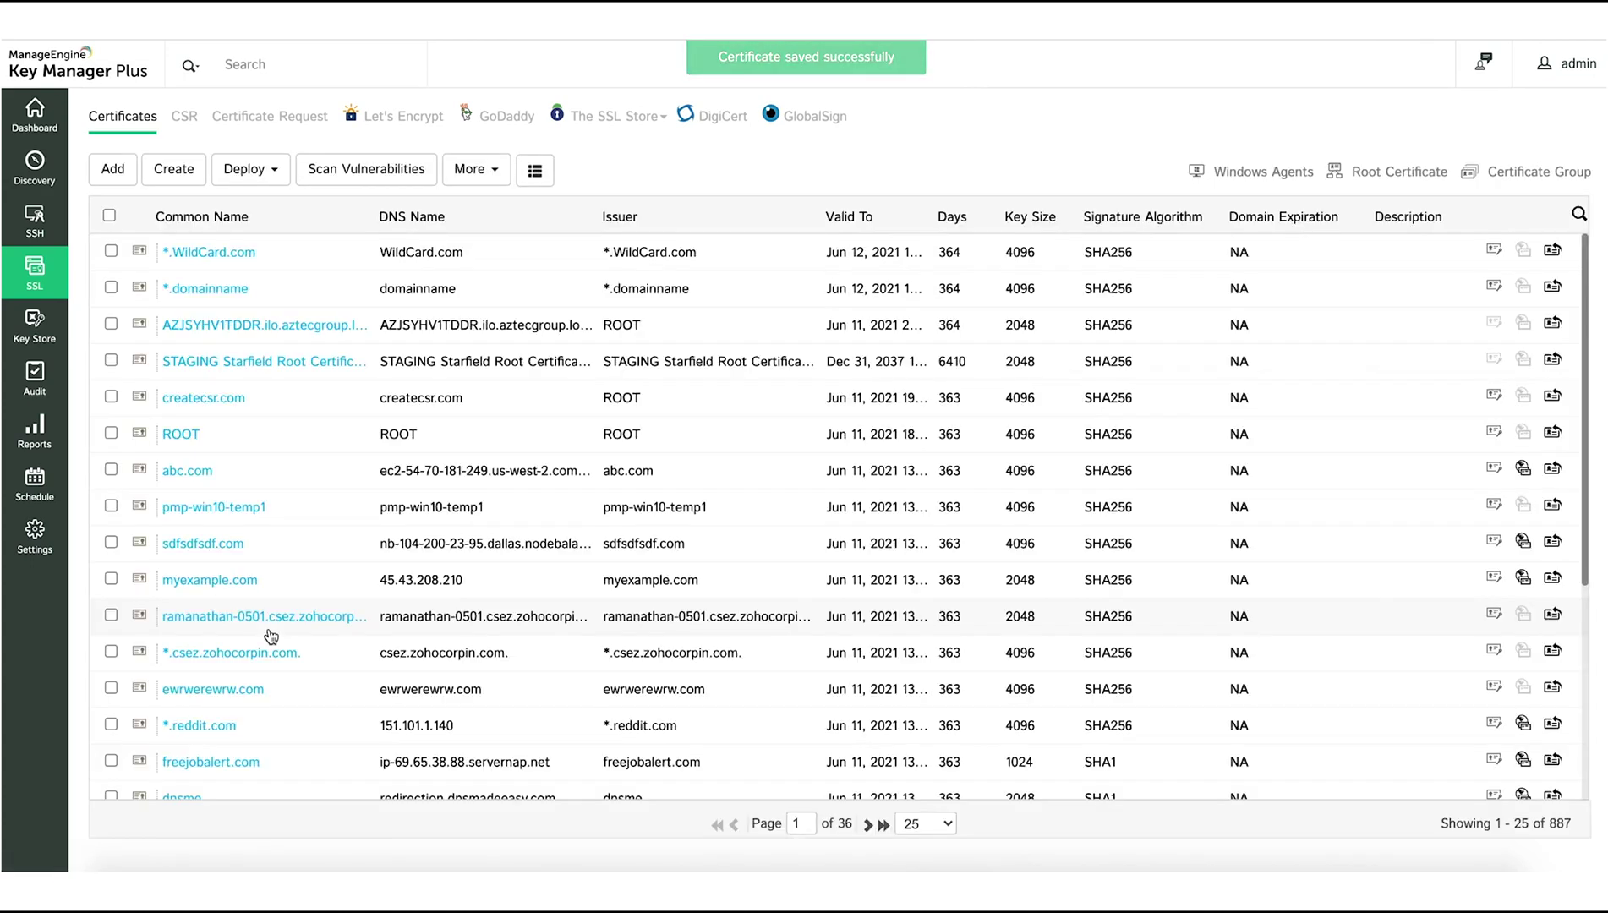
left_click(209, 252)
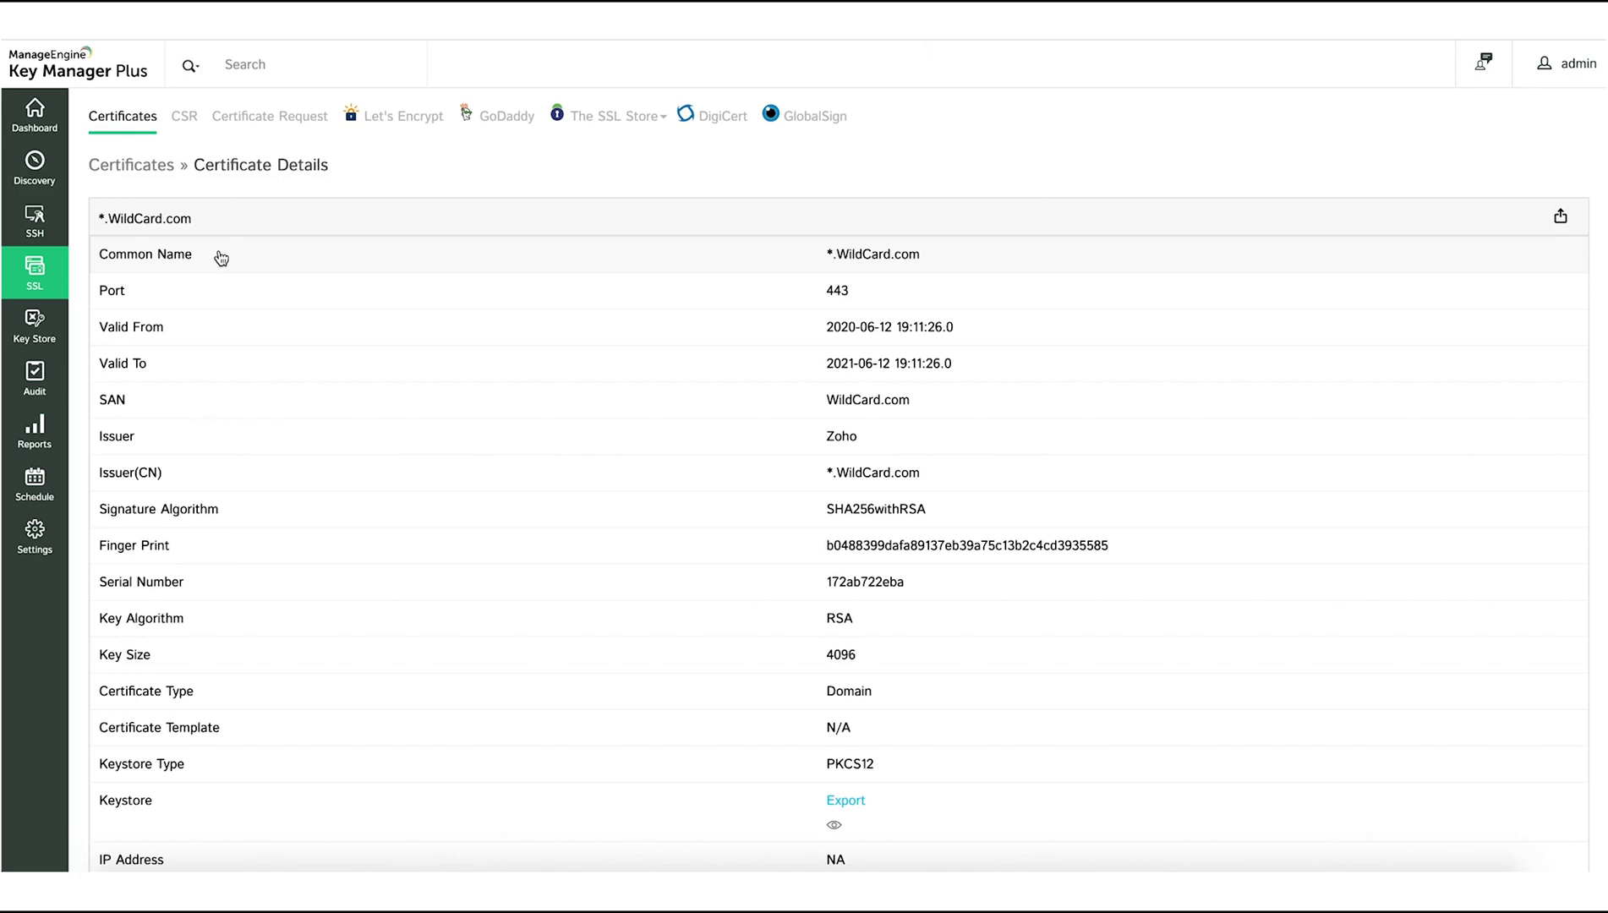
scroll(223, 307, "down", 1)
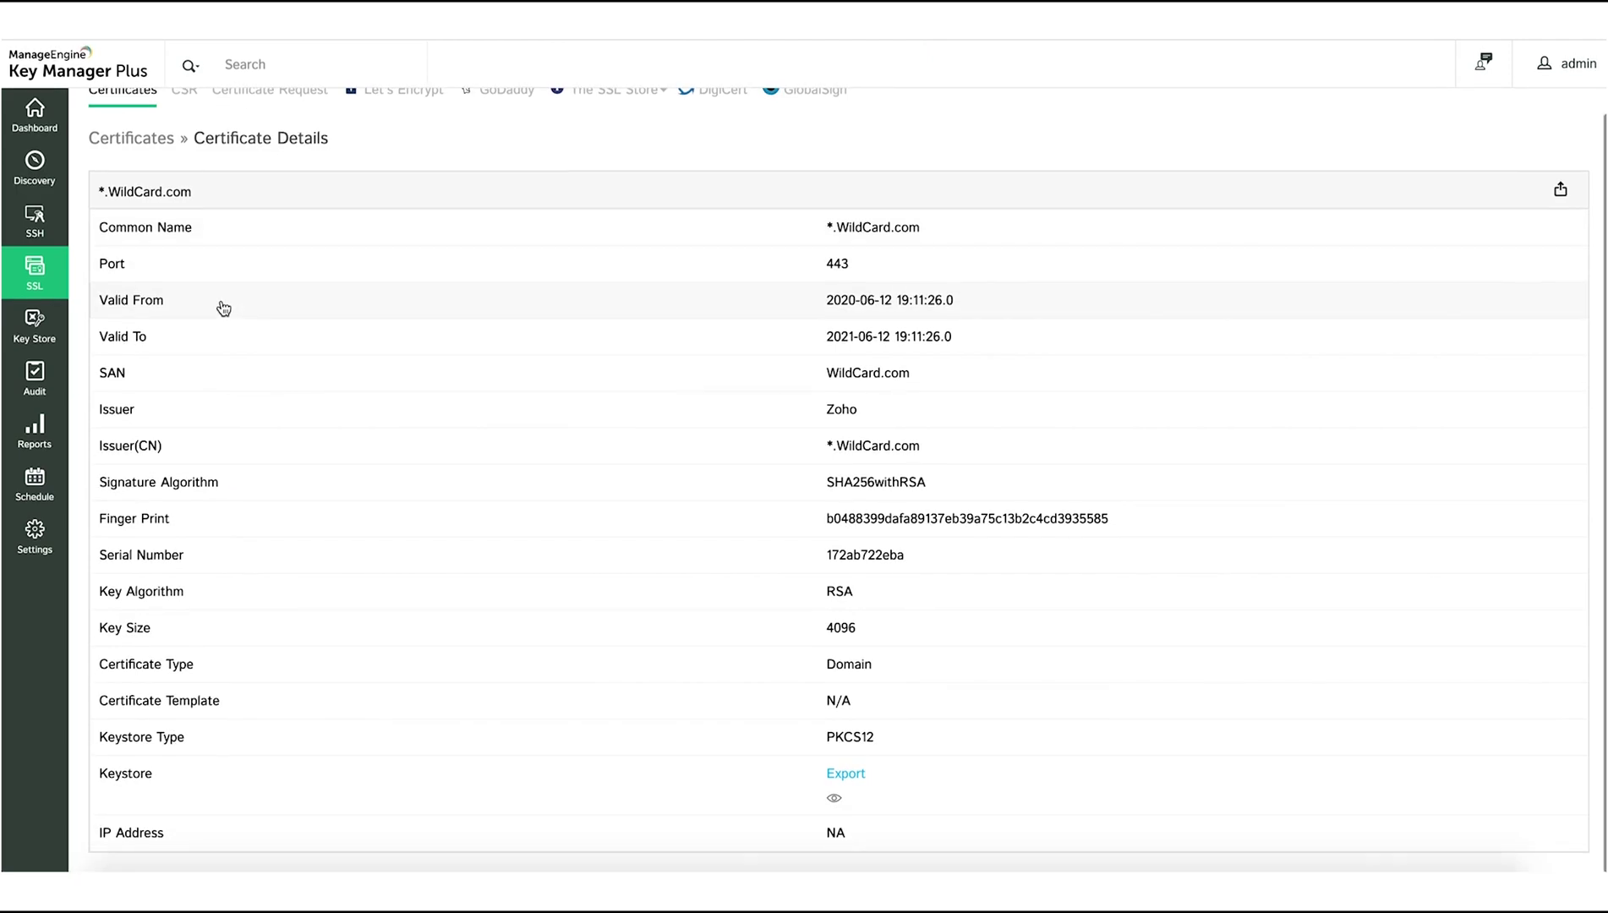